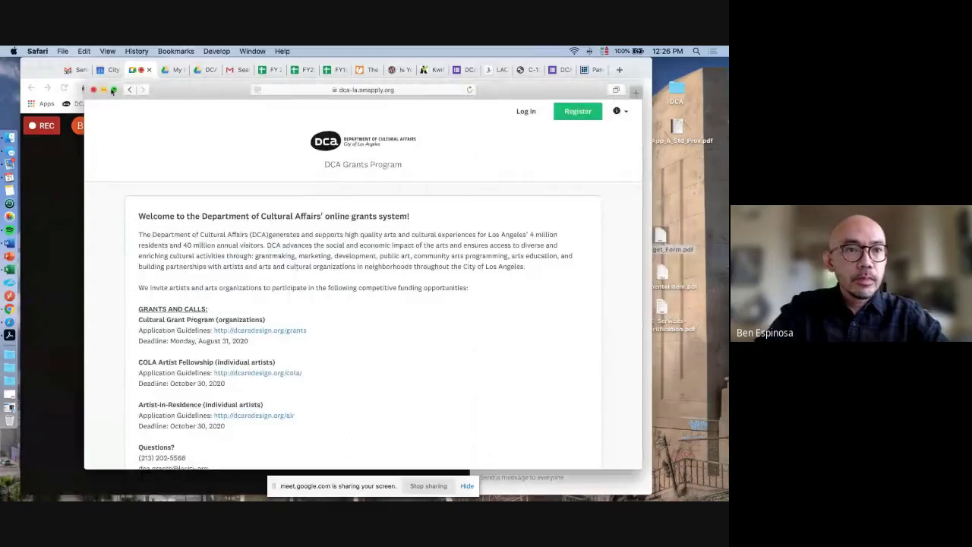
- Expand the browser to full screen, go to the login page through registration, and log in with the saved account email and password
left_click(113, 90)
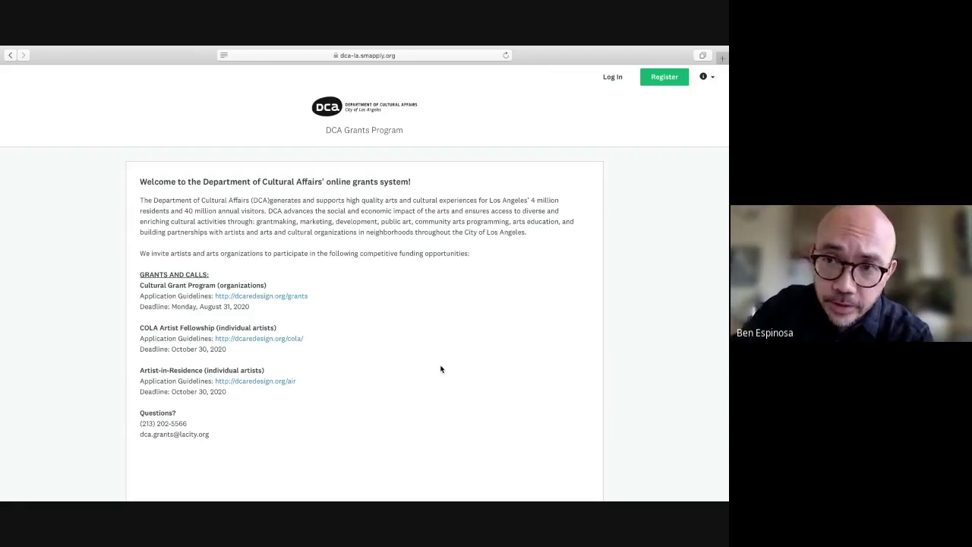
left_click(669, 82)
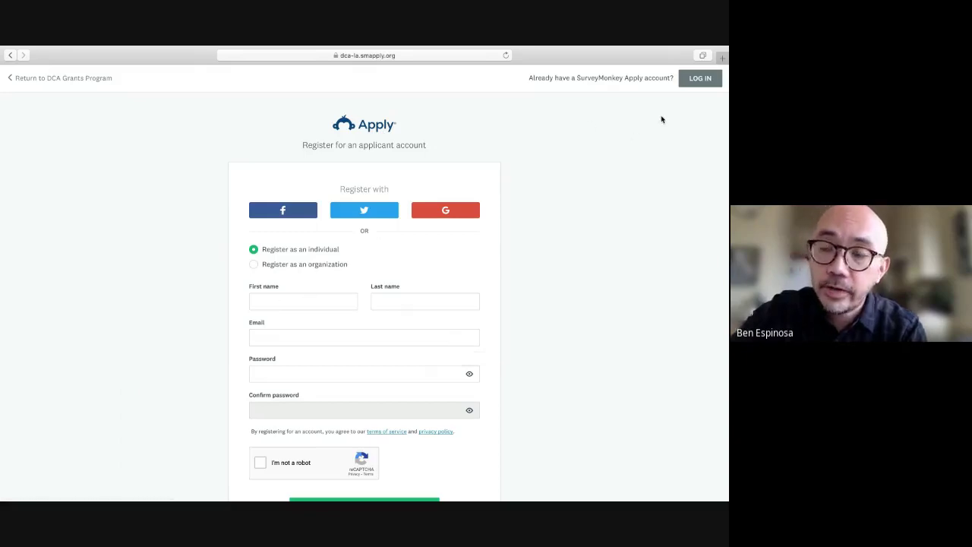
left_click(699, 79)
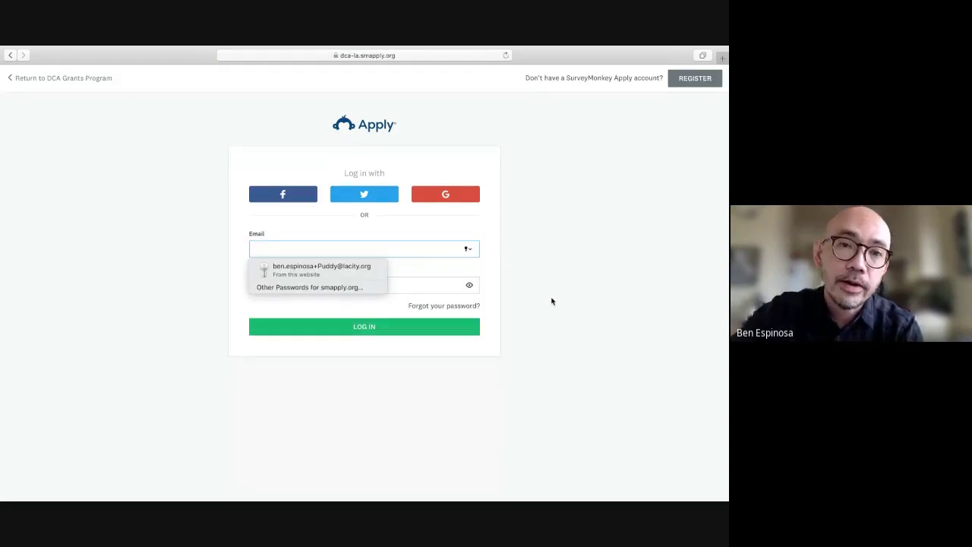
left_click(329, 236)
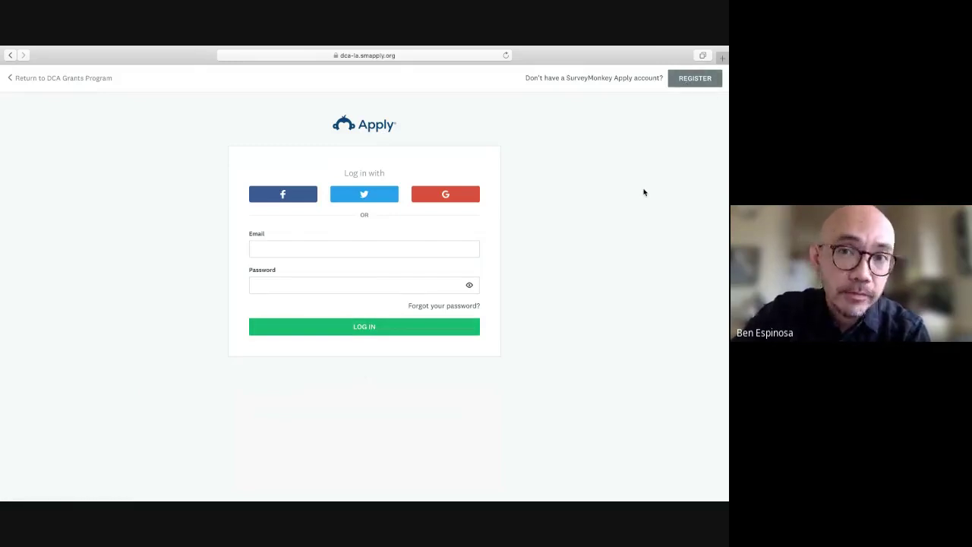
left_click(356, 250)
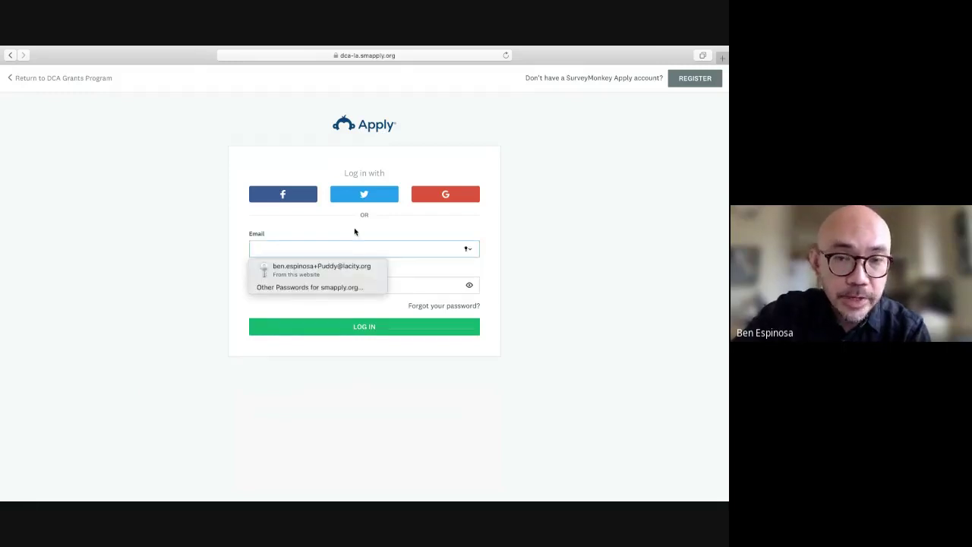
left_click(327, 270)
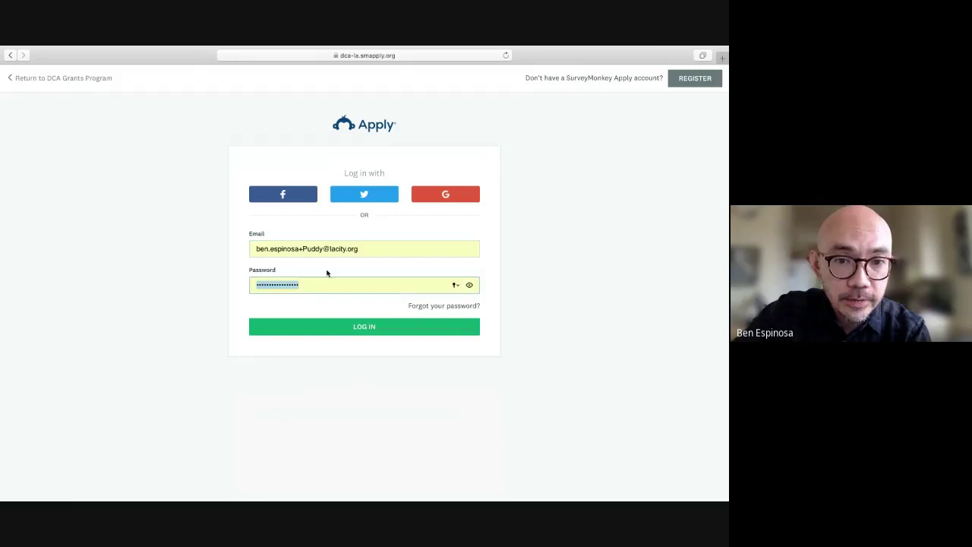
left_click(362, 327)
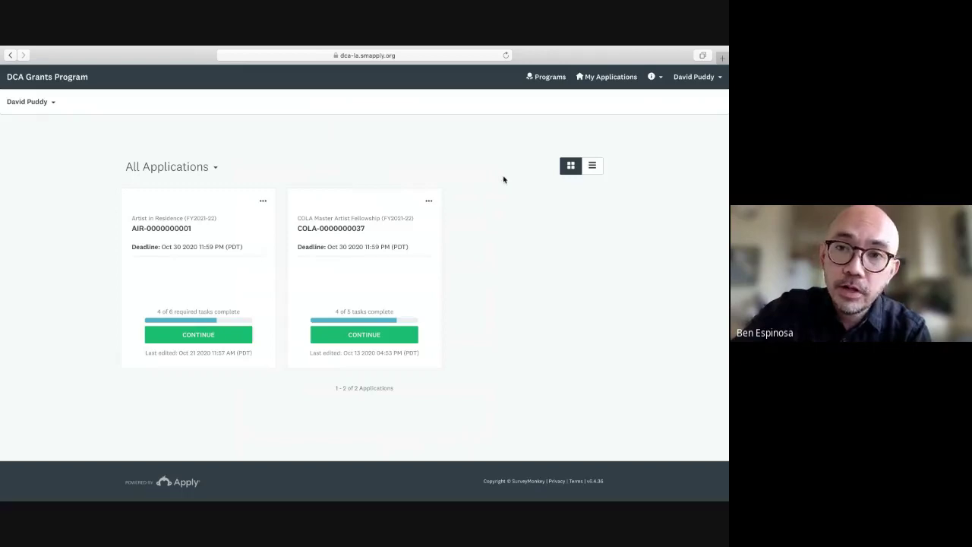
- View the available programs and open the details of the Artist in Residence (FY2021-22) program
left_click(550, 77)
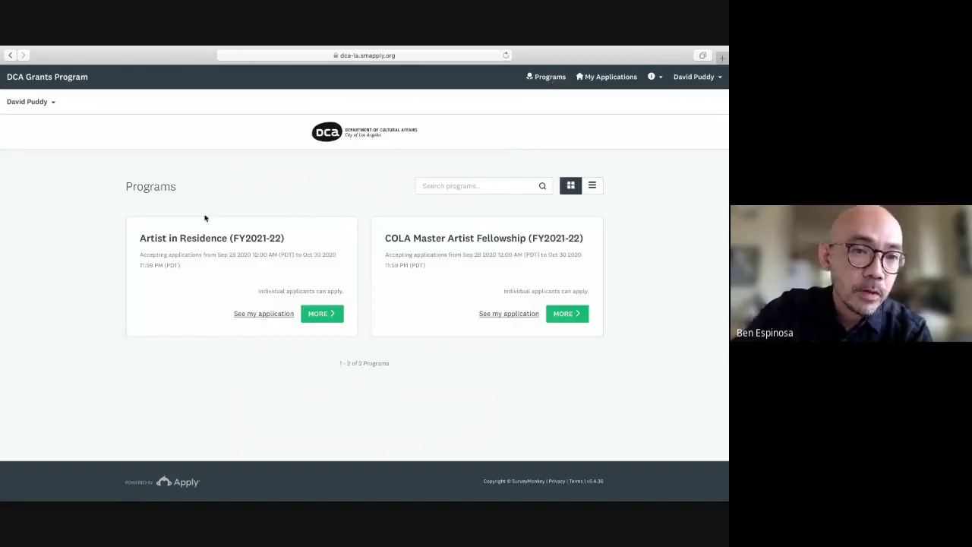
left_click_drag(251, 228, 286, 238)
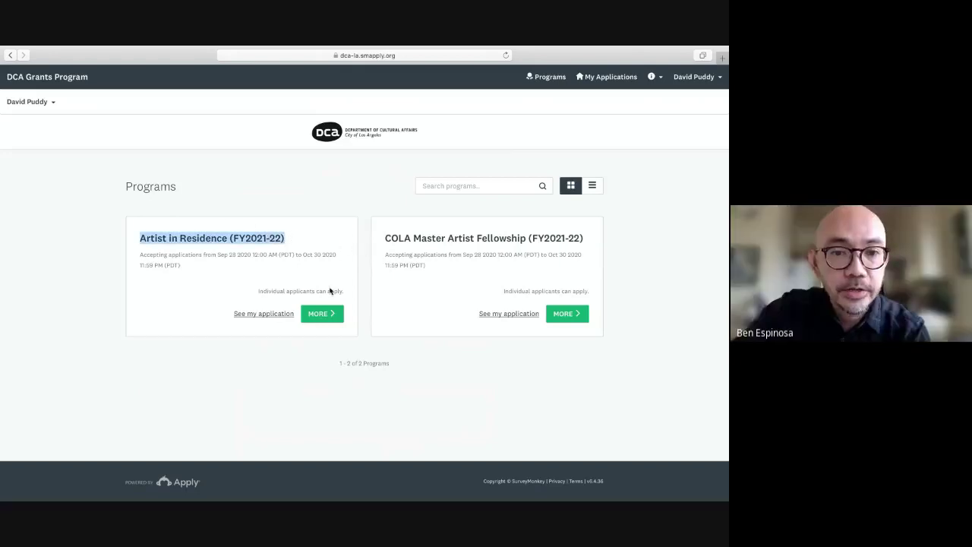
left_click(322, 314)
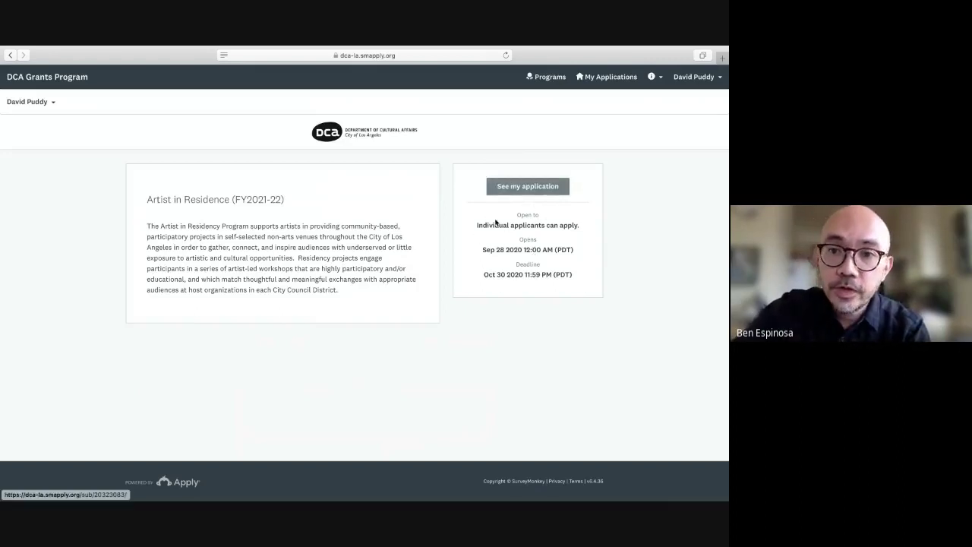
- Open the existing Artist in Residence application from the applicant's applications and examine its list of required and optional tasks
left_click(598, 78)
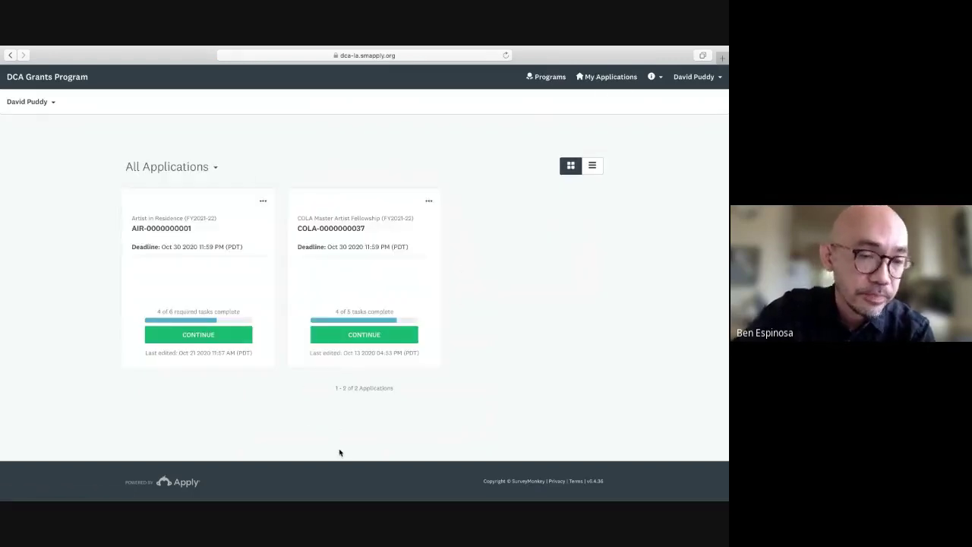
left_click(200, 335)
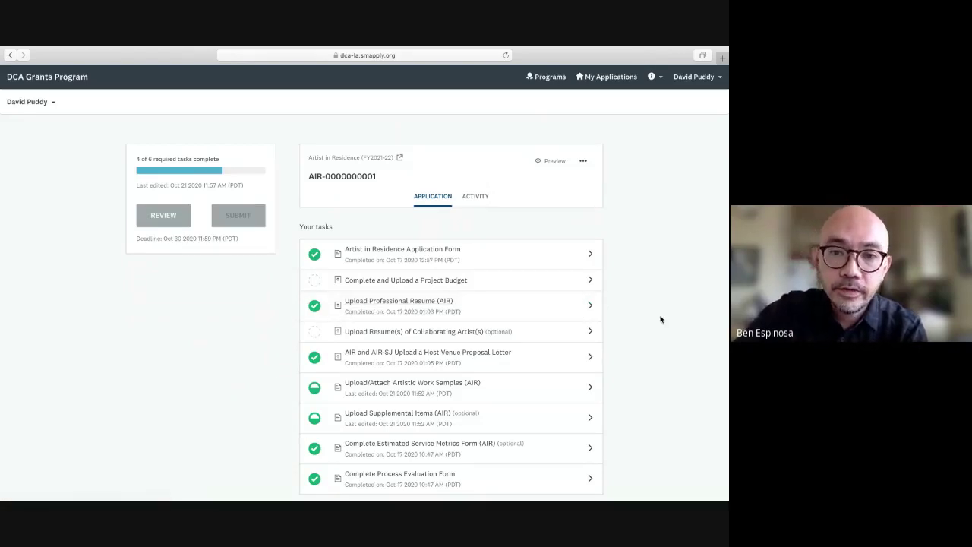
scroll(660, 319, "down", 1)
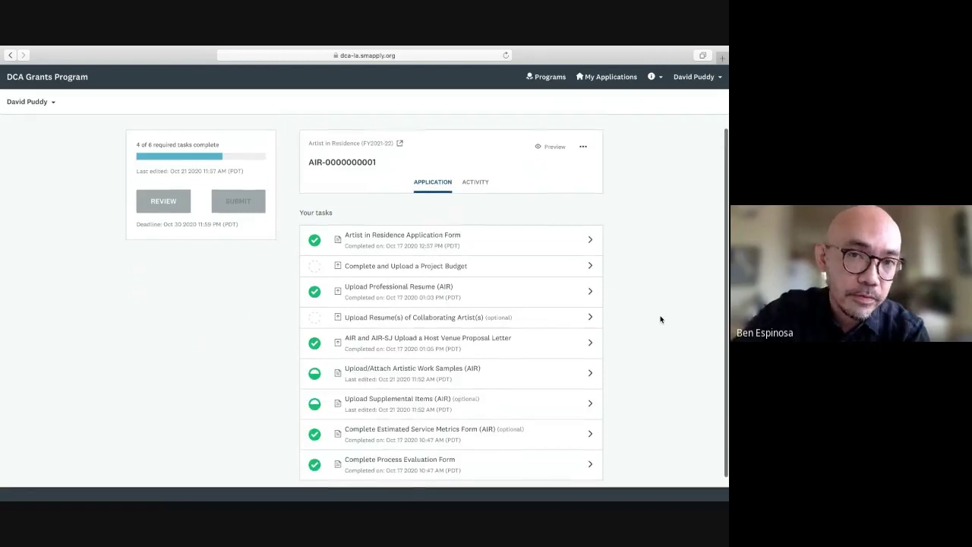
scroll(660, 319, "down", 1)
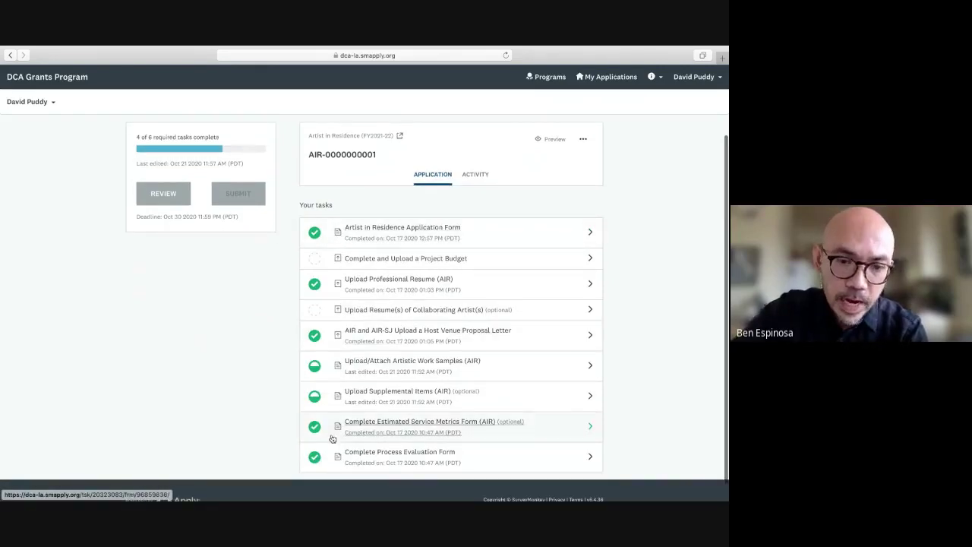
scroll(275, 407, "up", 1)
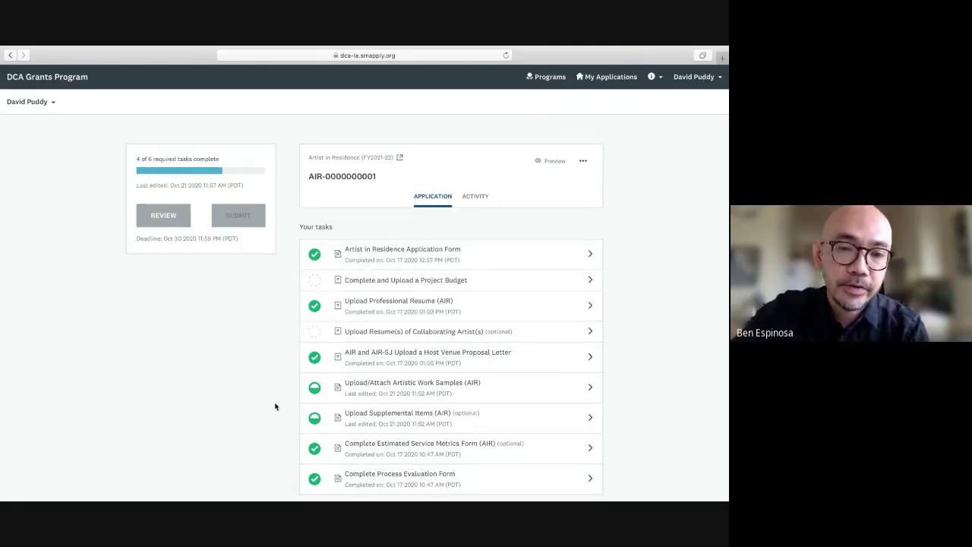
scroll(275, 407, "down", 1)
scroll(276, 406, "up", 1)
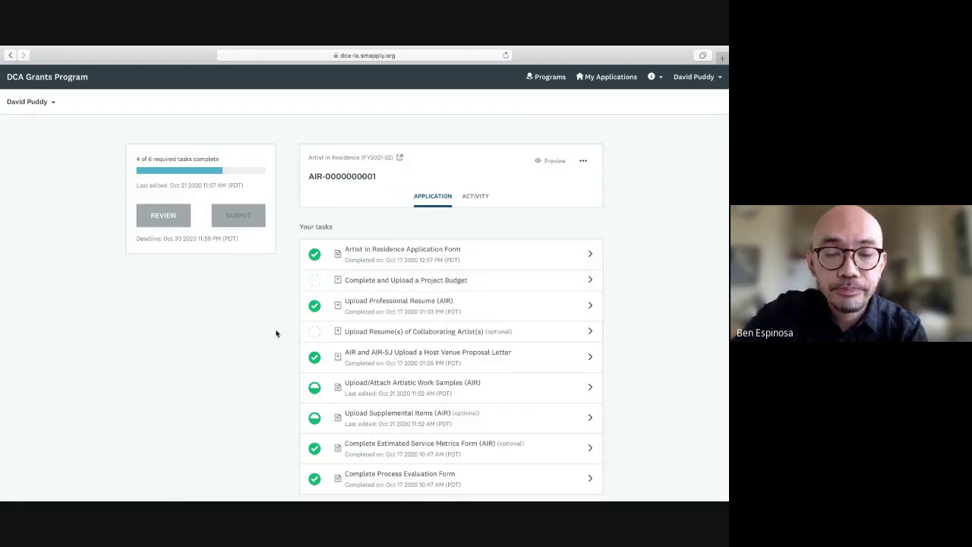
scroll(277, 333, "down", 1)
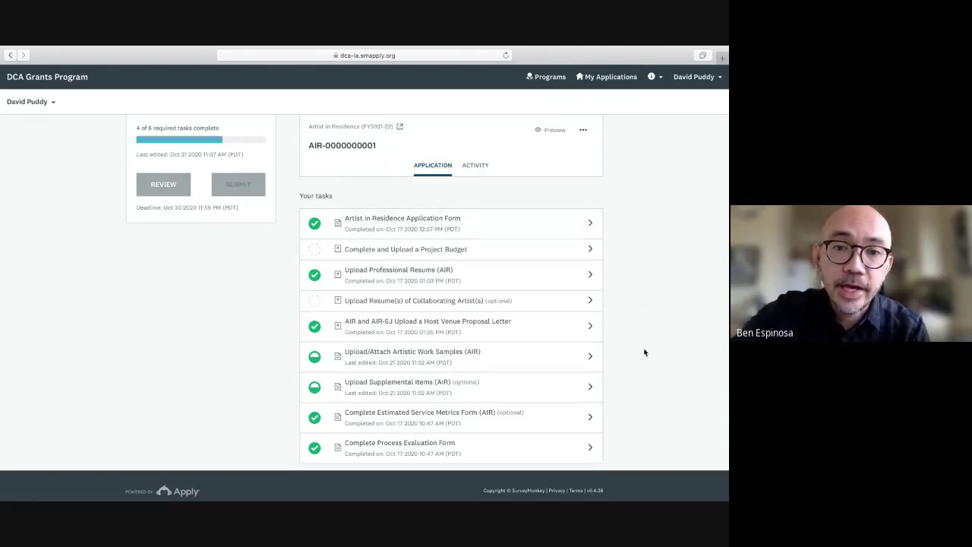
scroll(644, 350, "down", 1)
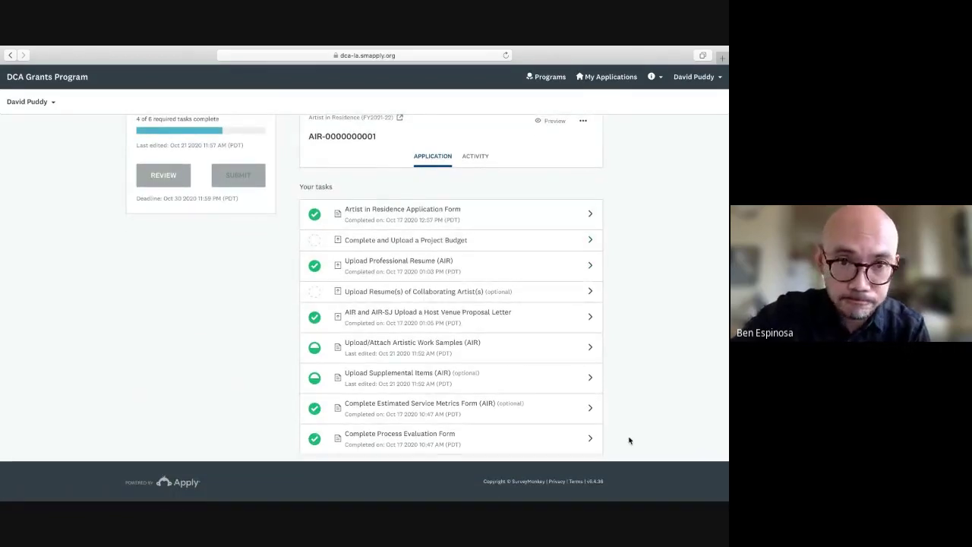
scroll(629, 440, "up", 2)
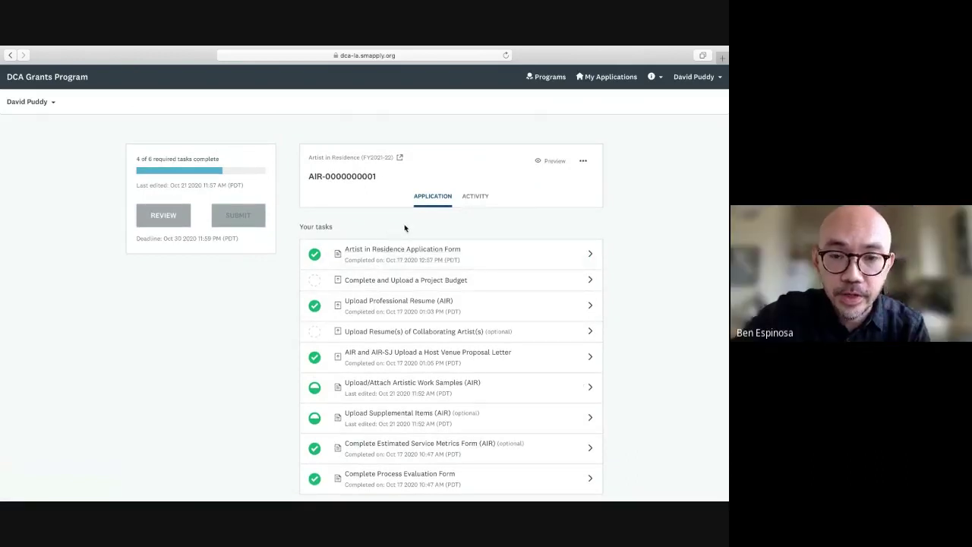
- Open the Artist in Residence Application Form task and look through the completed responses from start to end
left_click(409, 251)
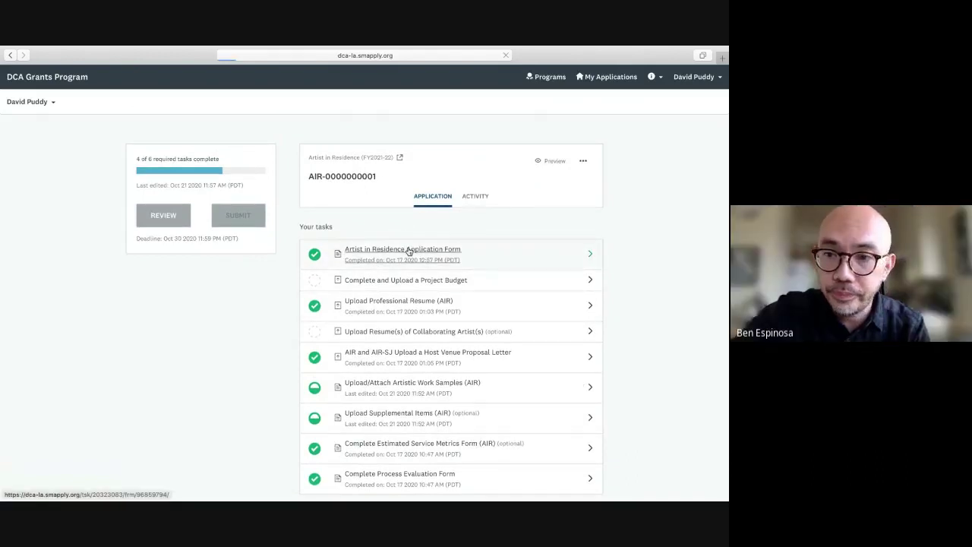
scroll(343, 424, "down", 20)
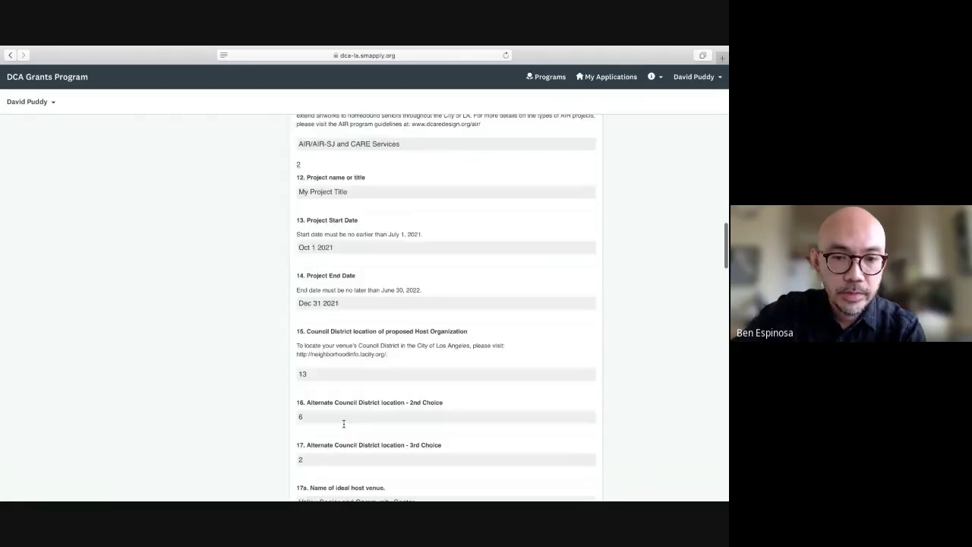
scroll(344, 424, "up", 20)
scroll(357, 456, "down", 20)
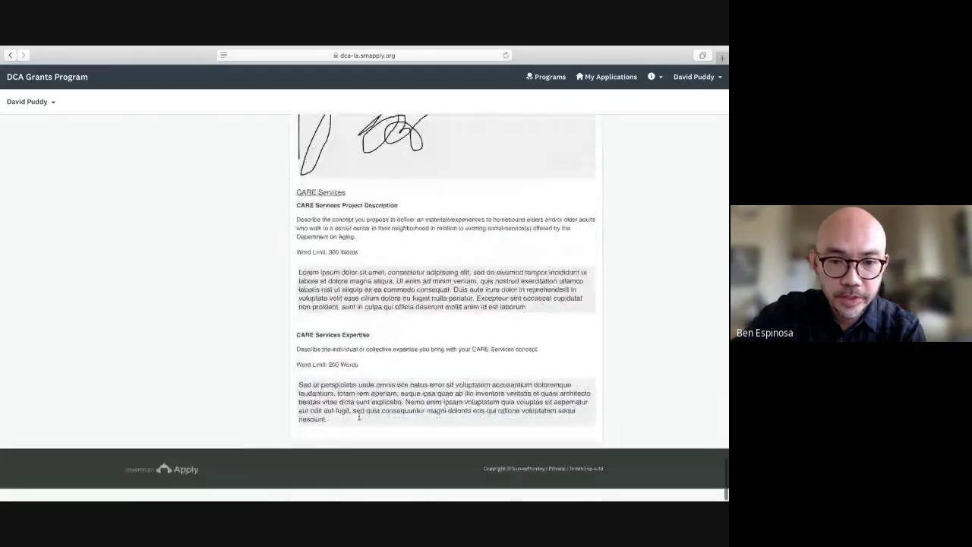
scroll(372, 403, "up", 15)
scroll(372, 403, "up", 15)
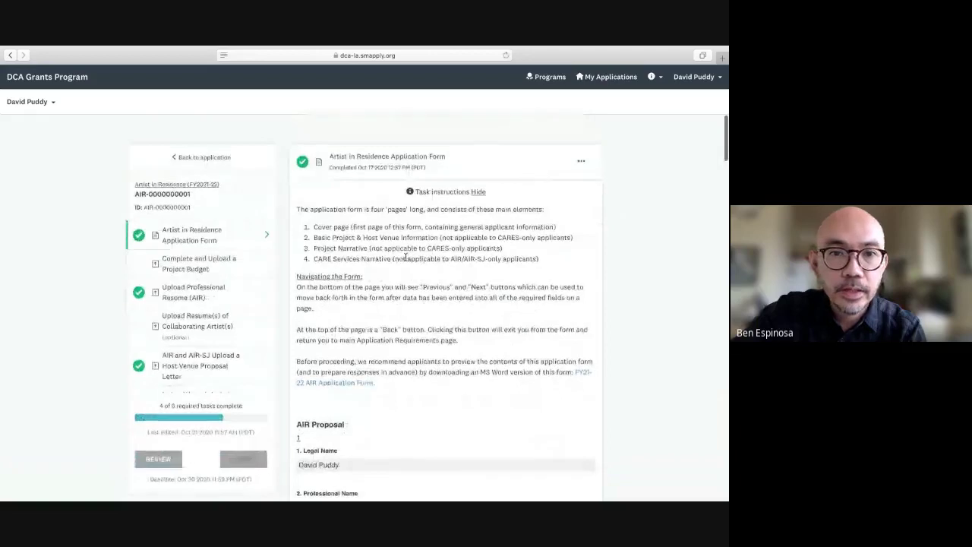
- Check the available options for the completed Artist in Residence Application Form and reopen it for editing
left_click(581, 161)
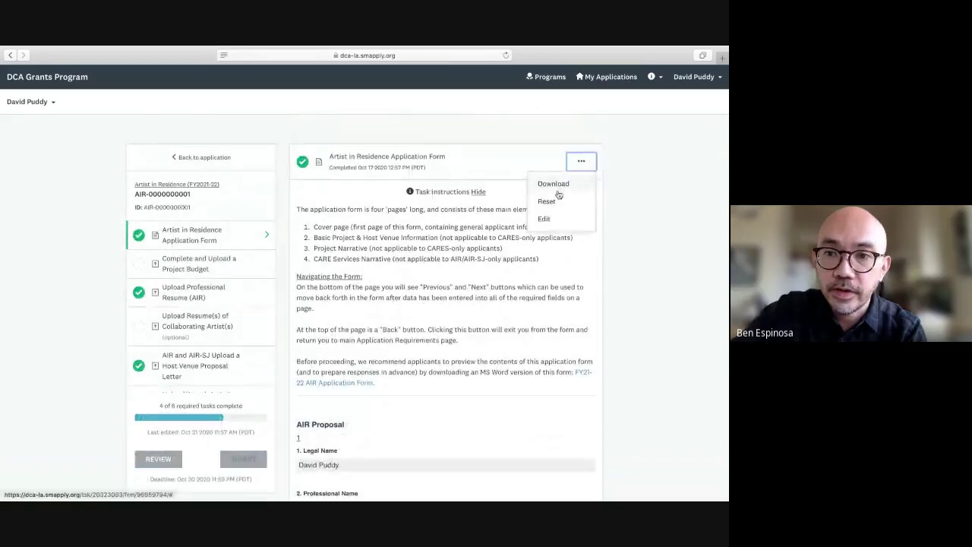
left_click(399, 189)
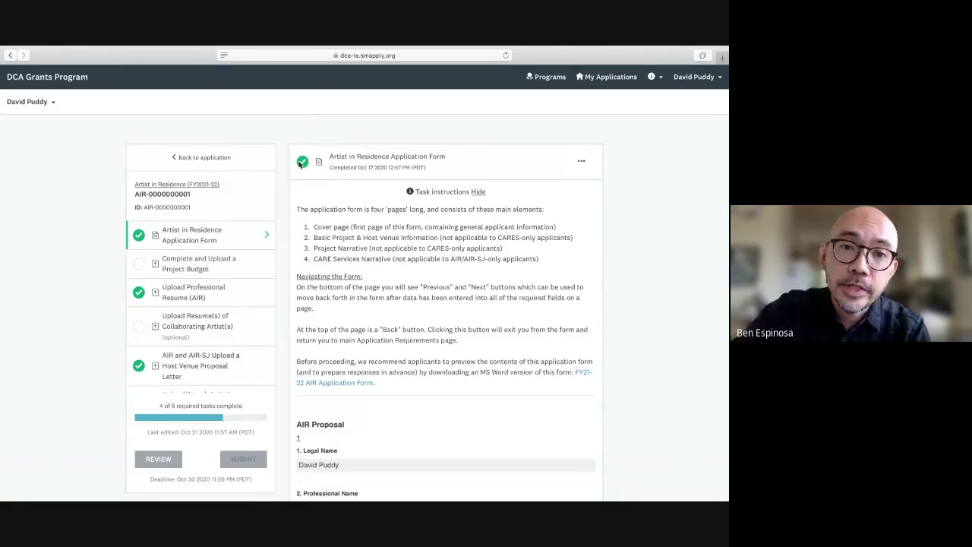
left_click(581, 162)
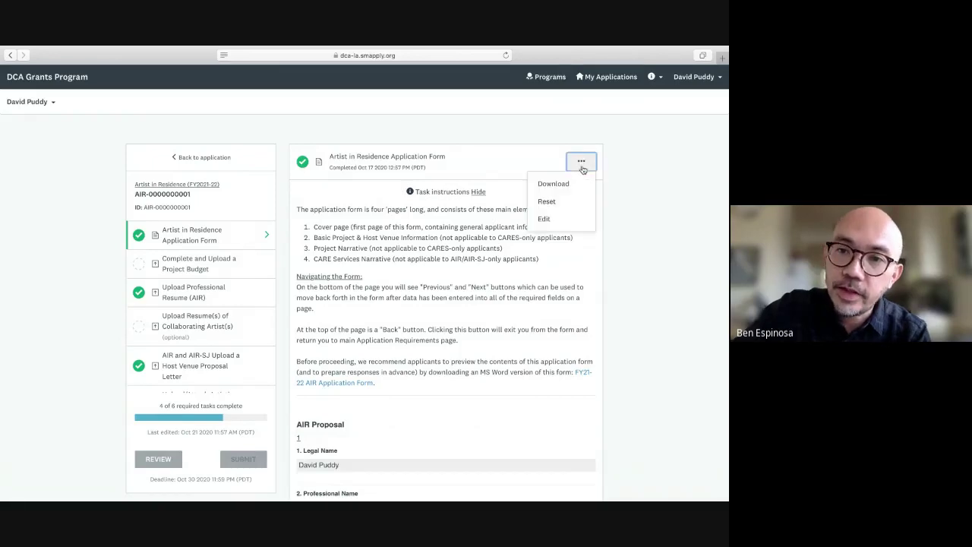
left_click(547, 219)
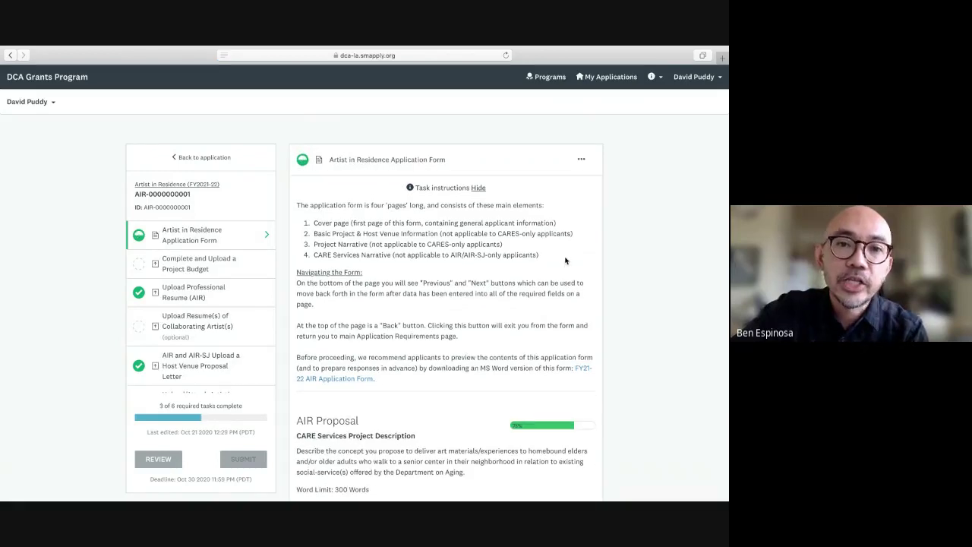
- Go back page by page from the CARE Services section to the first page of the application form
scroll(567, 323, "down", 5)
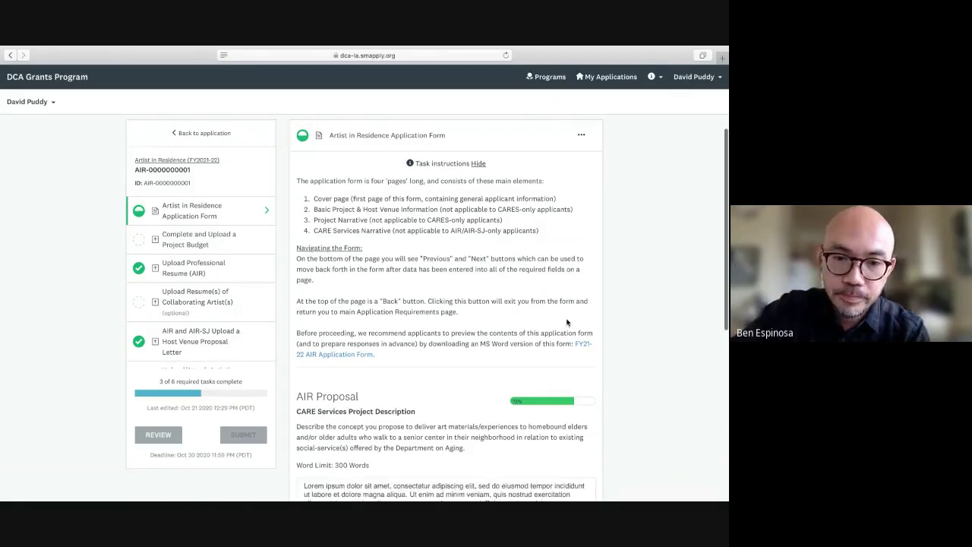
left_click(369, 432)
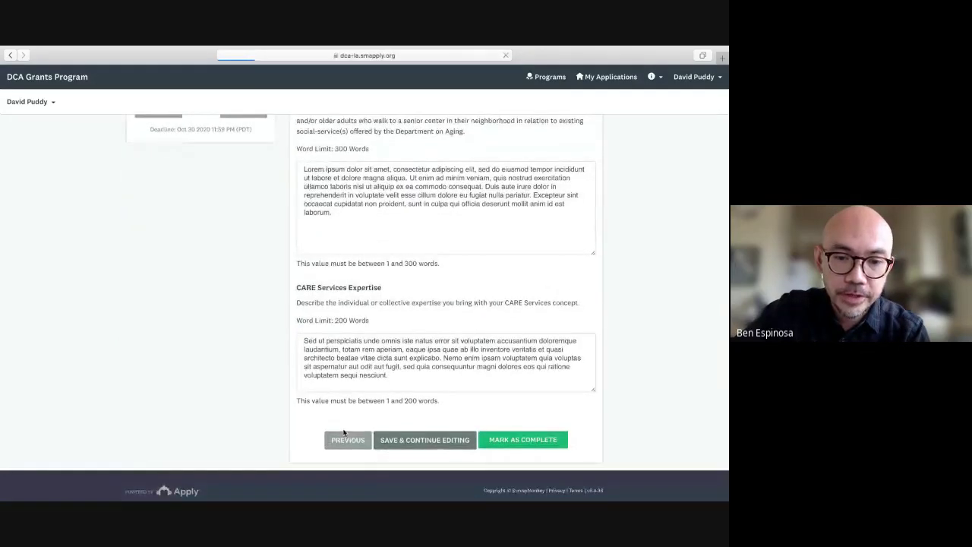
scroll(343, 432, "down", 15)
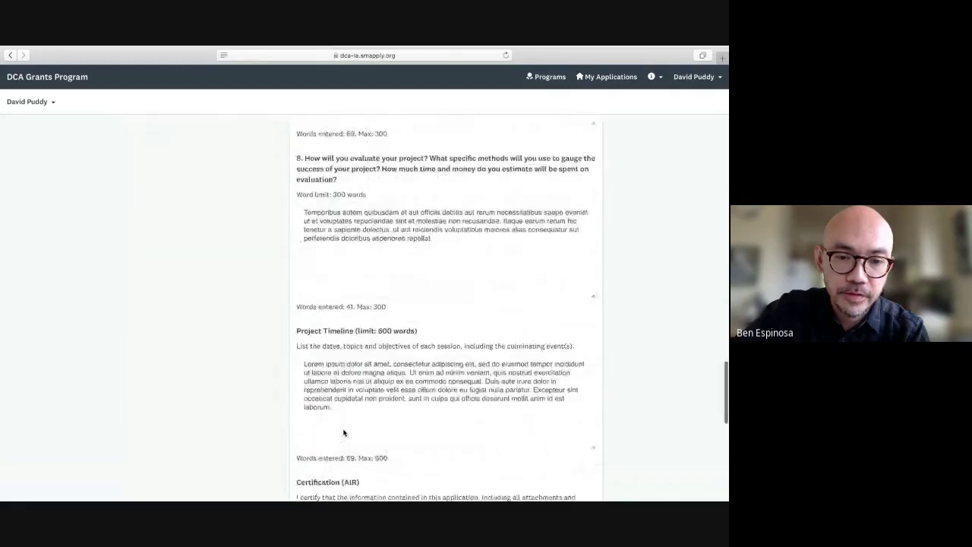
left_click(363, 431)
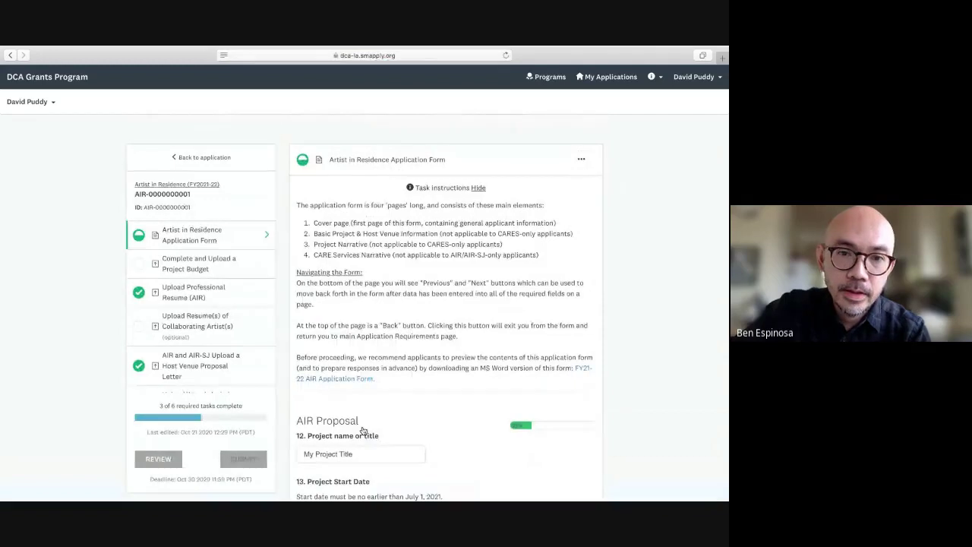
scroll(363, 431, "down", 15)
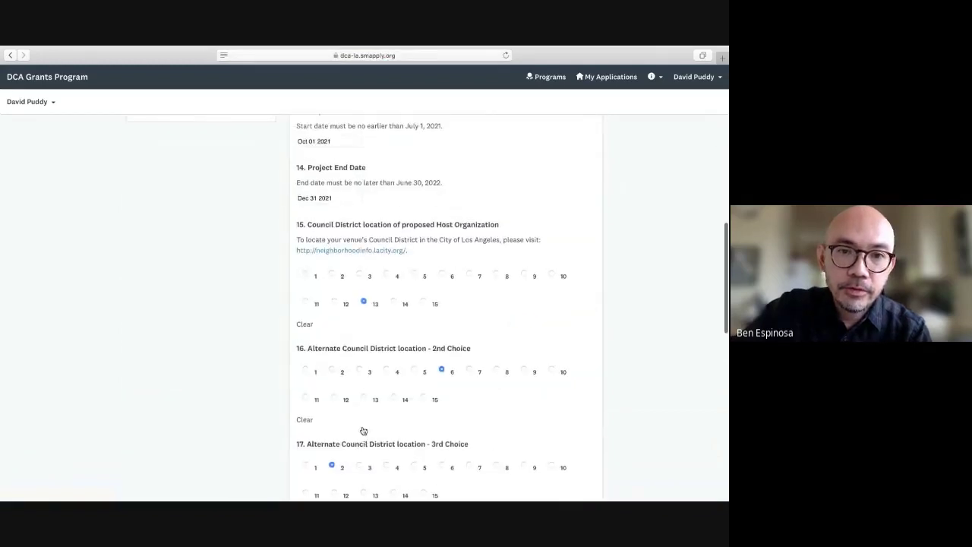
scroll(363, 431, "down", 3)
left_click(372, 444)
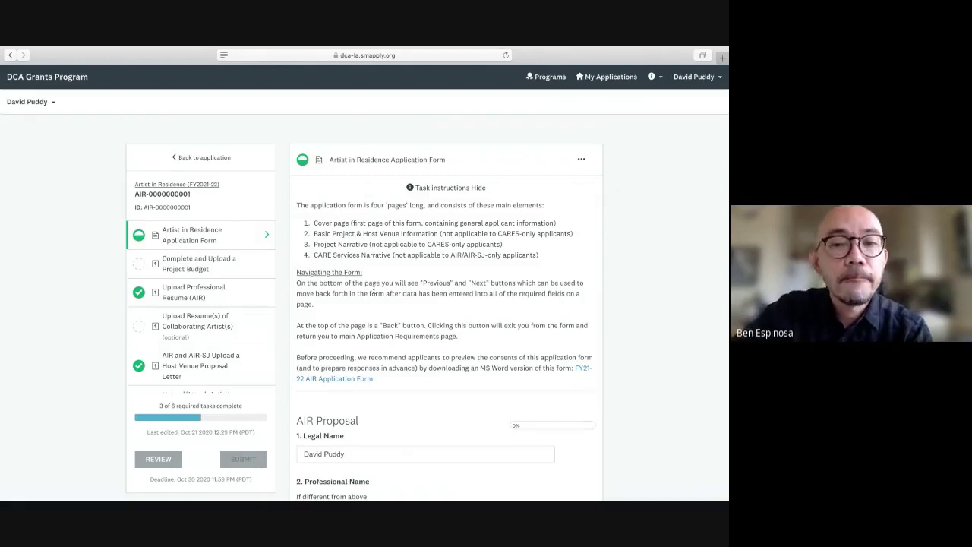
- Examine the task instructions and the applicant fields on the form's first page, from legal name down to web address
scroll(428, 354, "down", 1)
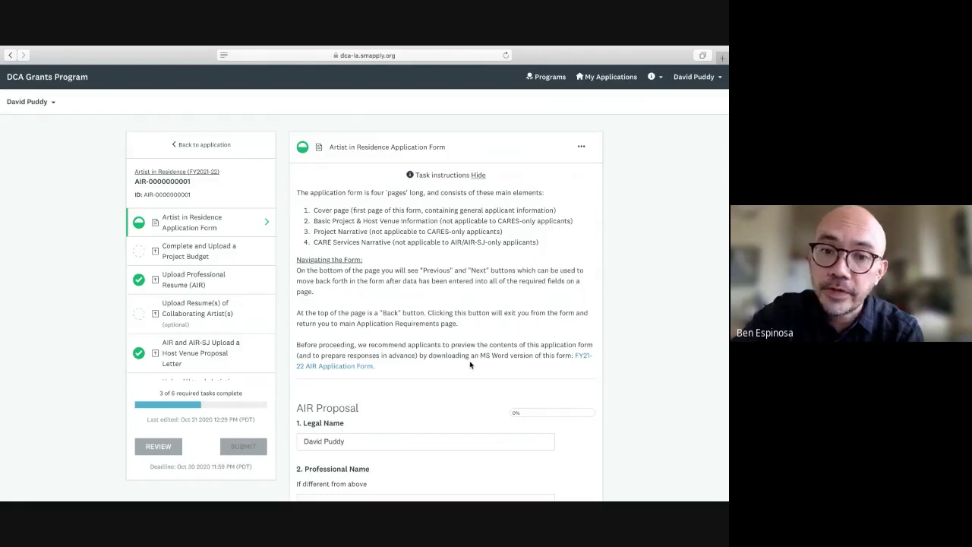
scroll(470, 365, "down", 5)
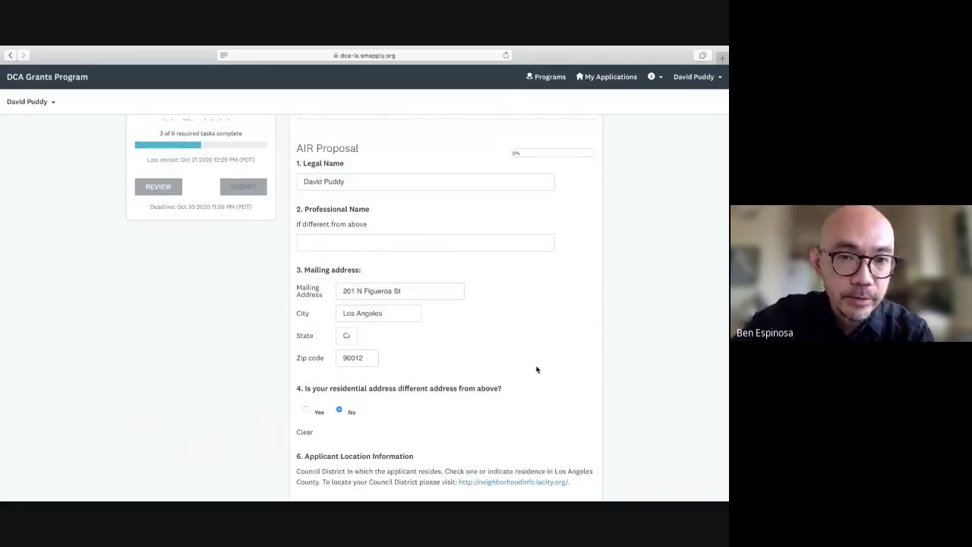
scroll(566, 369, "down", 1)
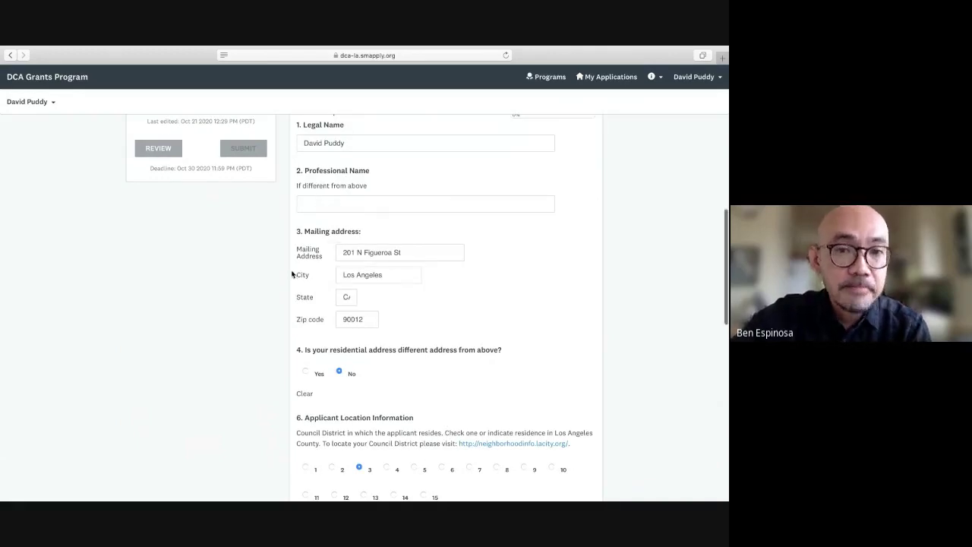
scroll(292, 275, "down", 1)
scroll(292, 275, "down", 1)
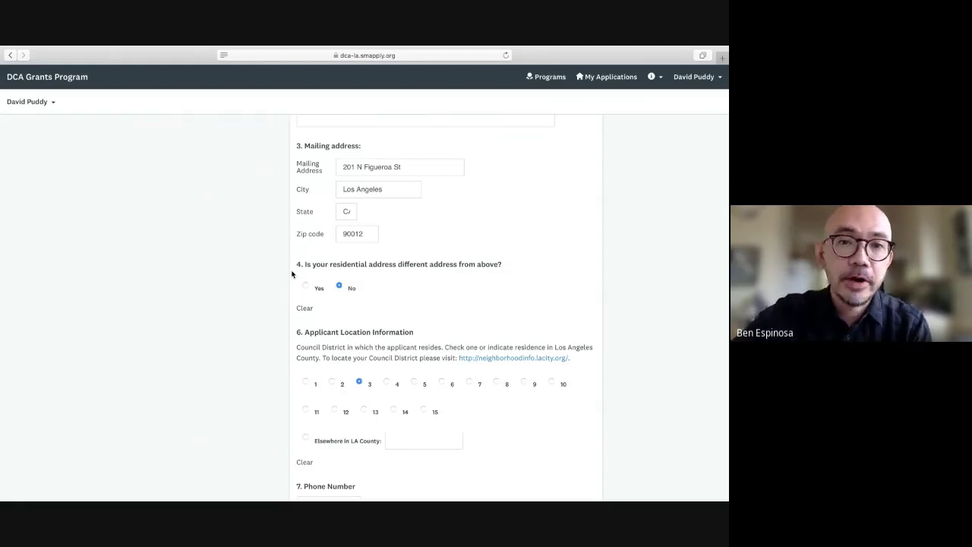
scroll(283, 325, "down", 2)
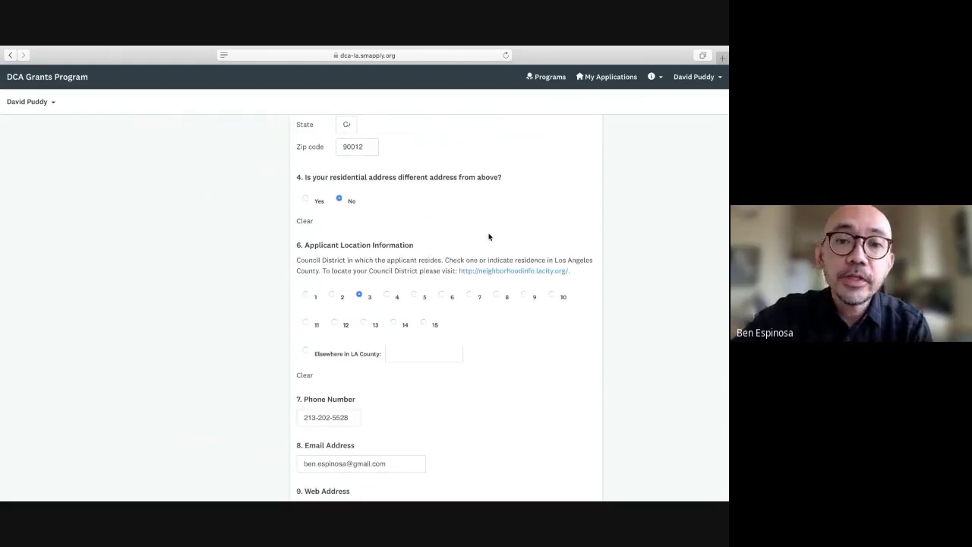
scroll(488, 237, "down", 1)
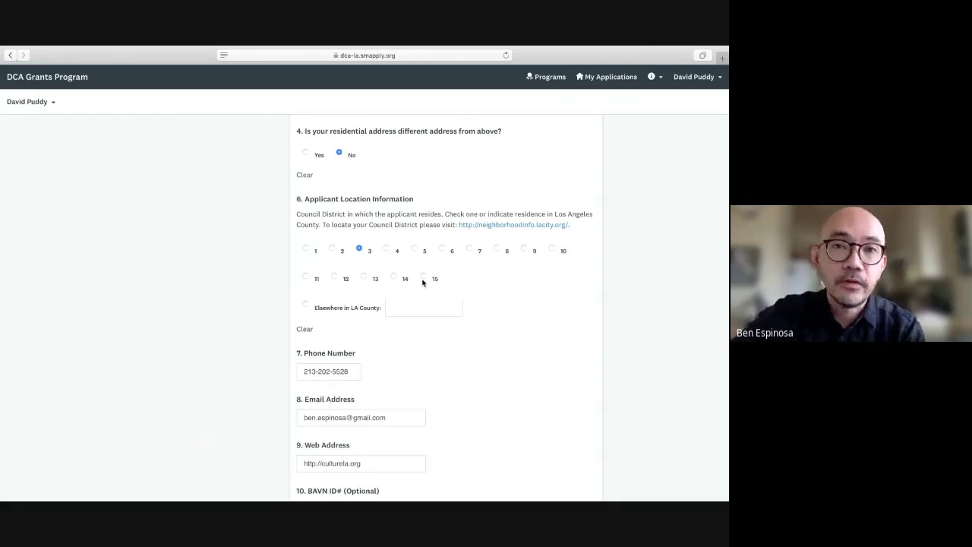
- Set the Applicant Location Information answer to Elsewhere in LA County and activate its text field
left_click(305, 305)
left_click(410, 305)
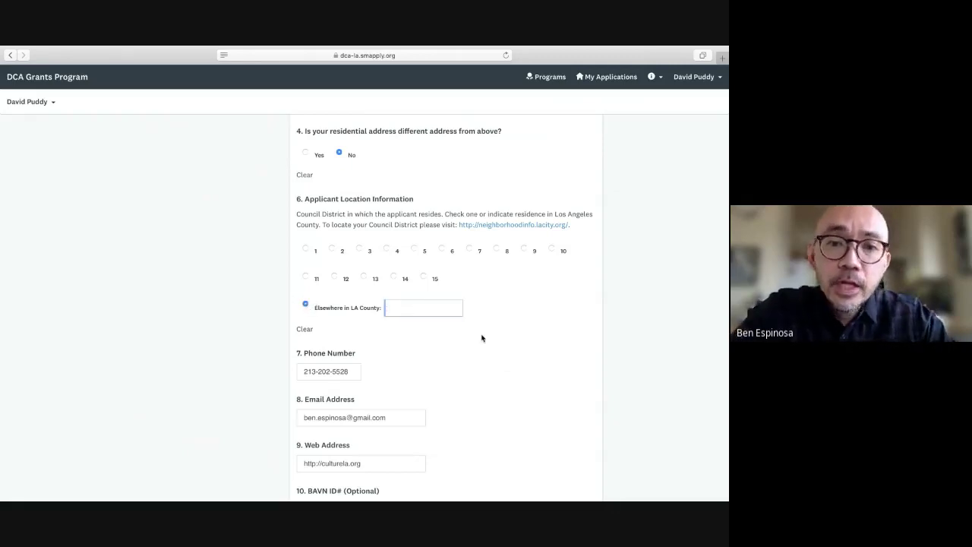
scroll(482, 338, "up", 1)
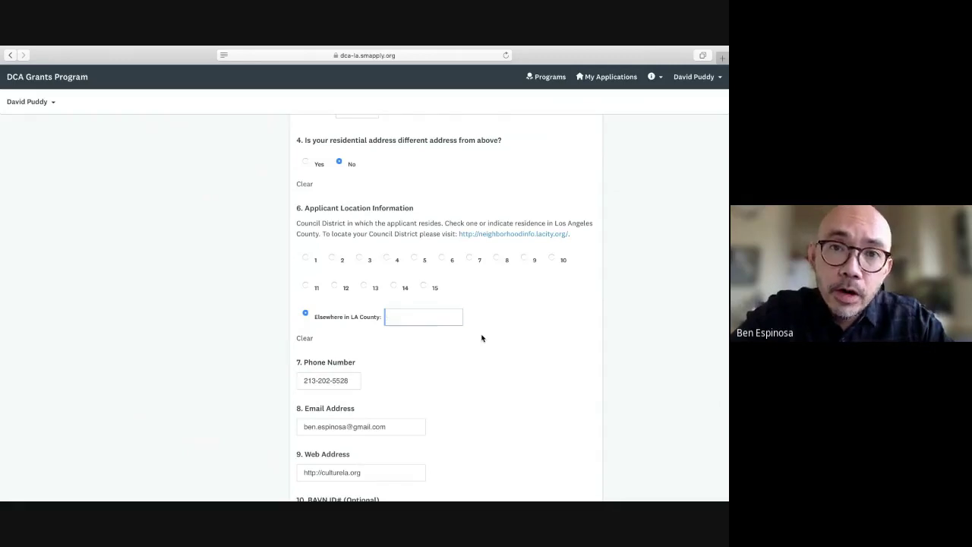
- Open the linked Neighborhood Info site from the location question and look up the applicant's street address
left_click(506, 234)
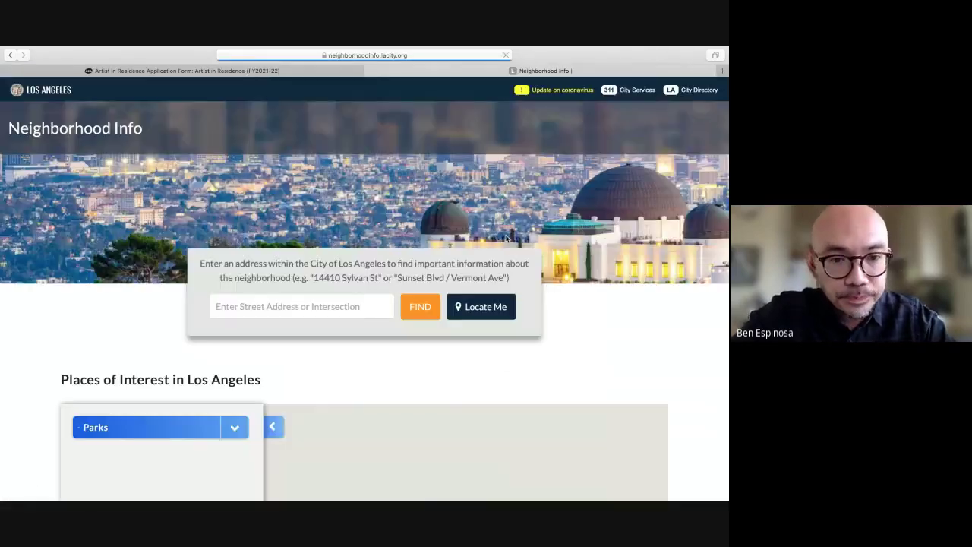
left_click(298, 310)
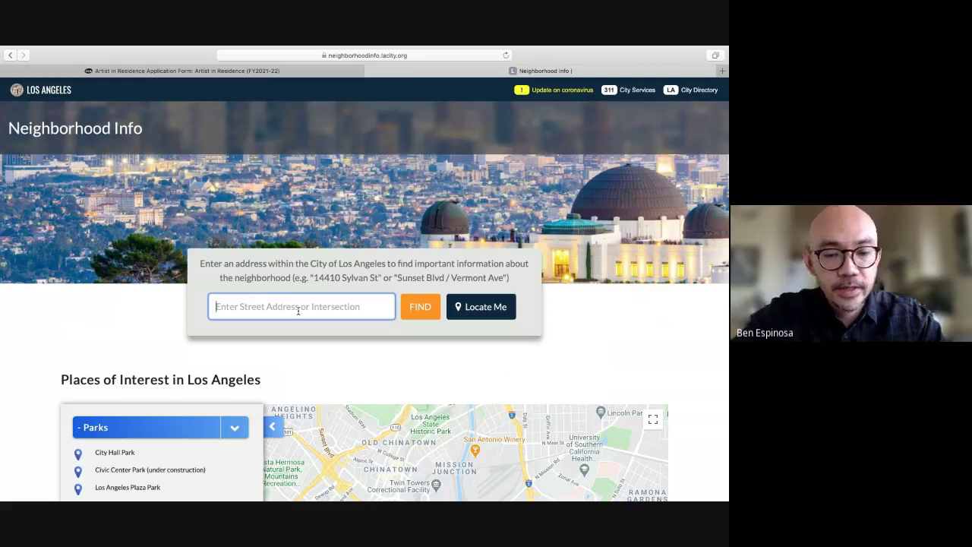
type("201")
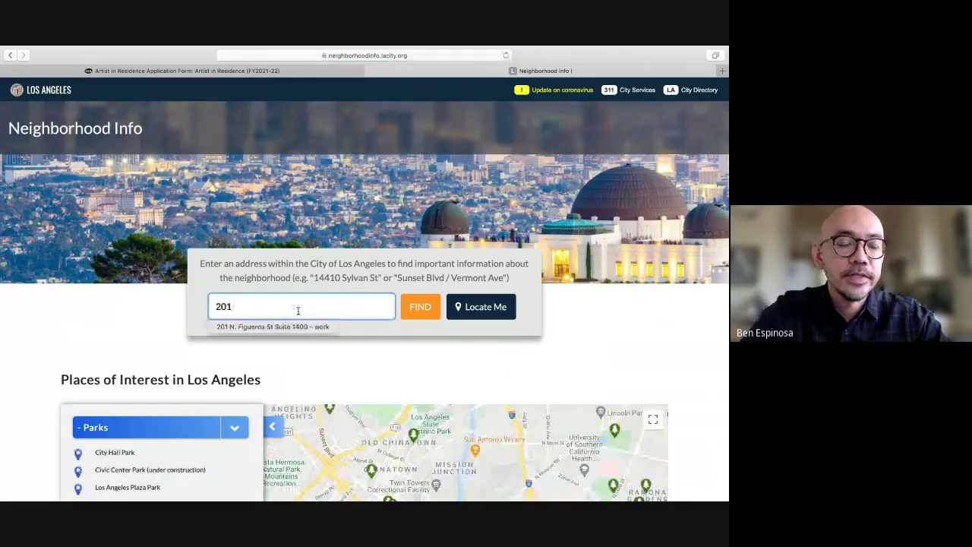
type(" N Fige")
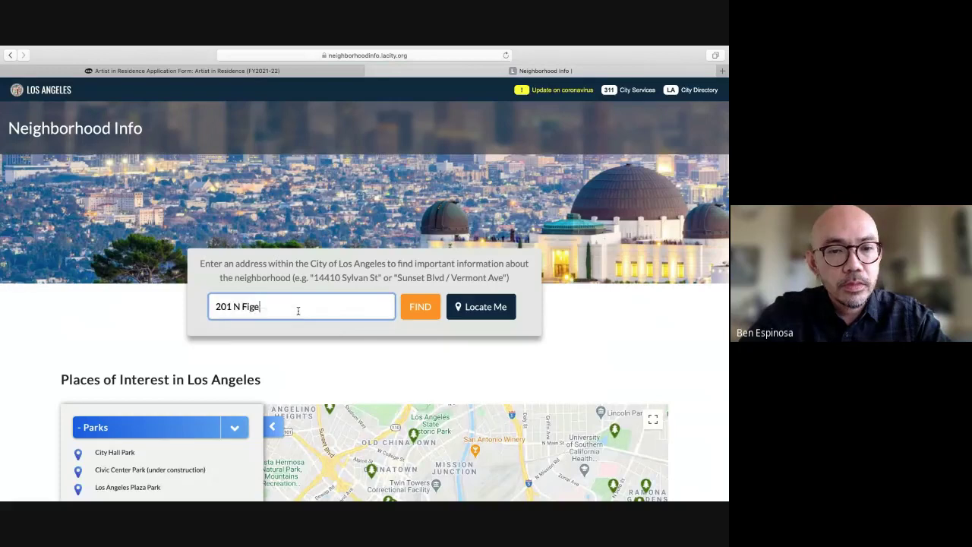
key("BackSpace")
type("uroa")
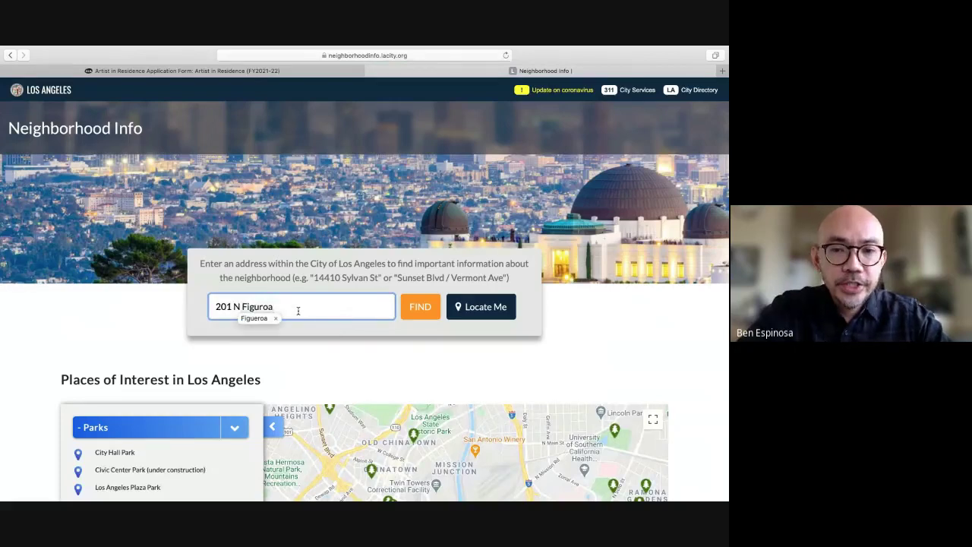
left_click(422, 307)
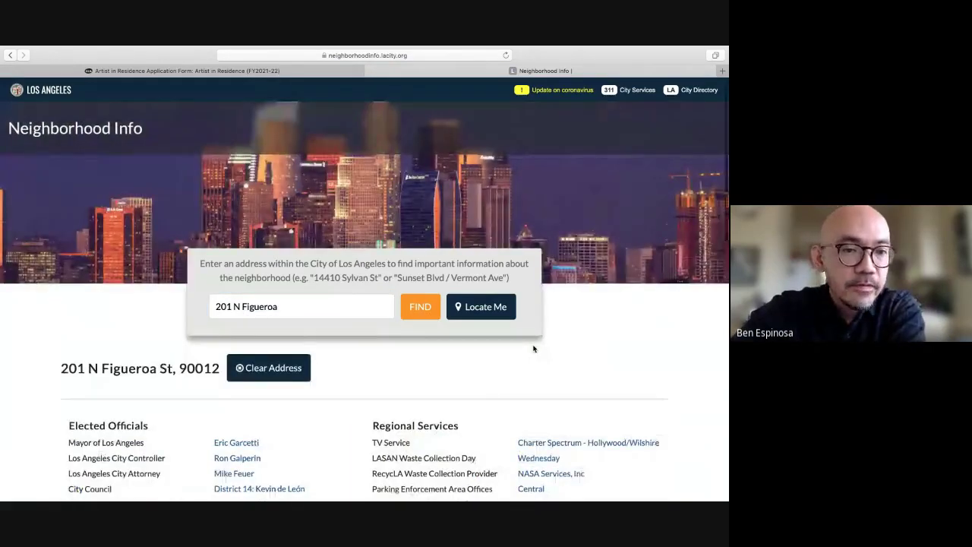
- Find the City Council district under Elected Officials in the address results and highlight its entry
scroll(533, 349, "down", 3)
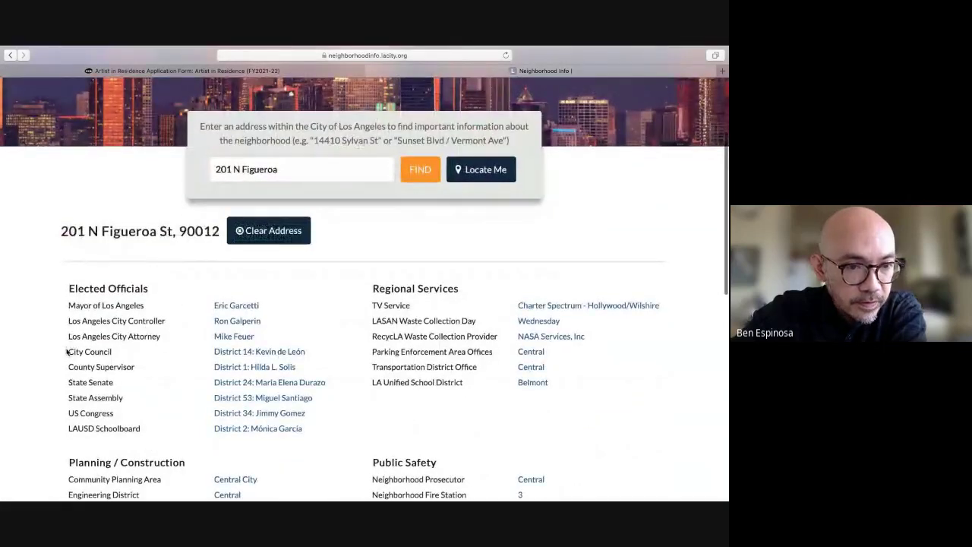
left_click_drag(67, 350, 250, 349)
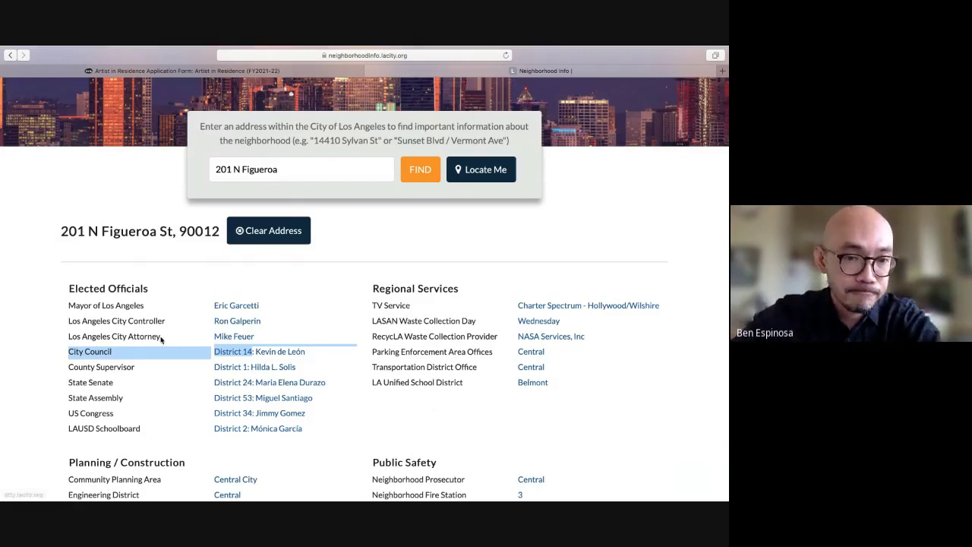
left_click(96, 360)
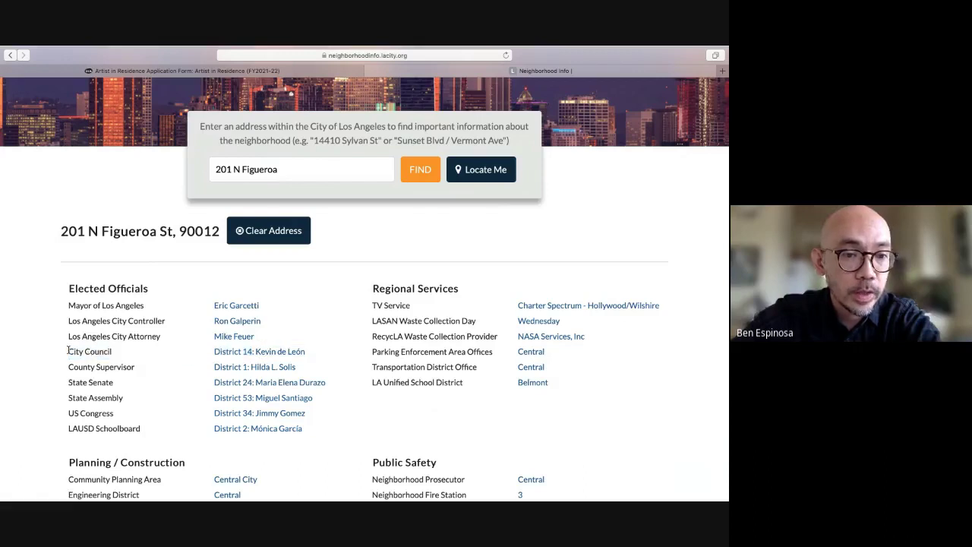
left_click_drag(68, 350, 114, 354)
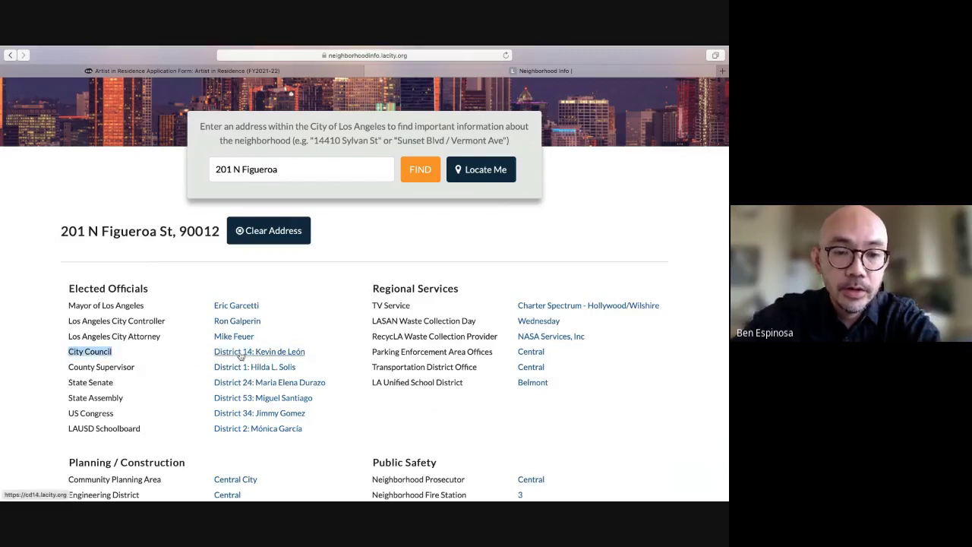
- Return to the application form and set the applicant's Council District to 14
left_click(182, 71)
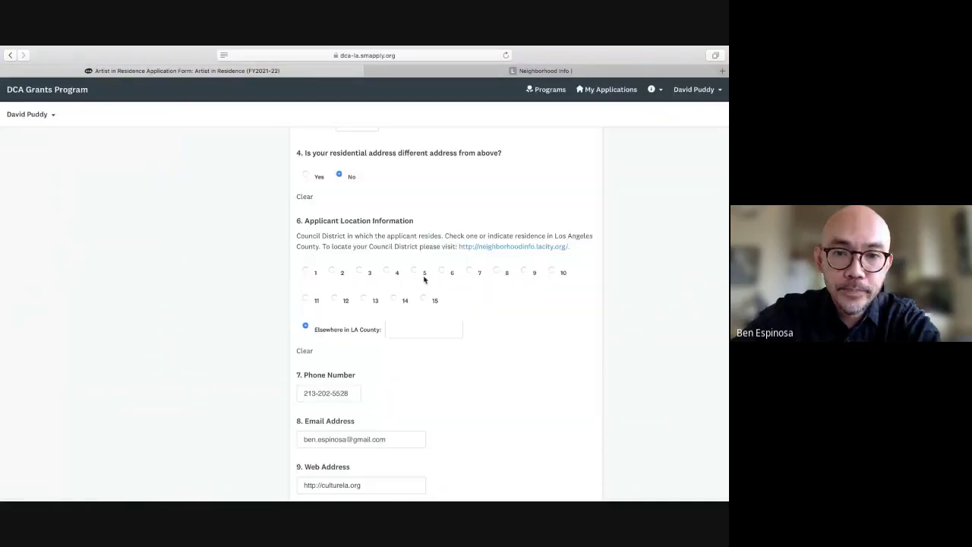
left_click(394, 297)
scroll(499, 384, "down", 3)
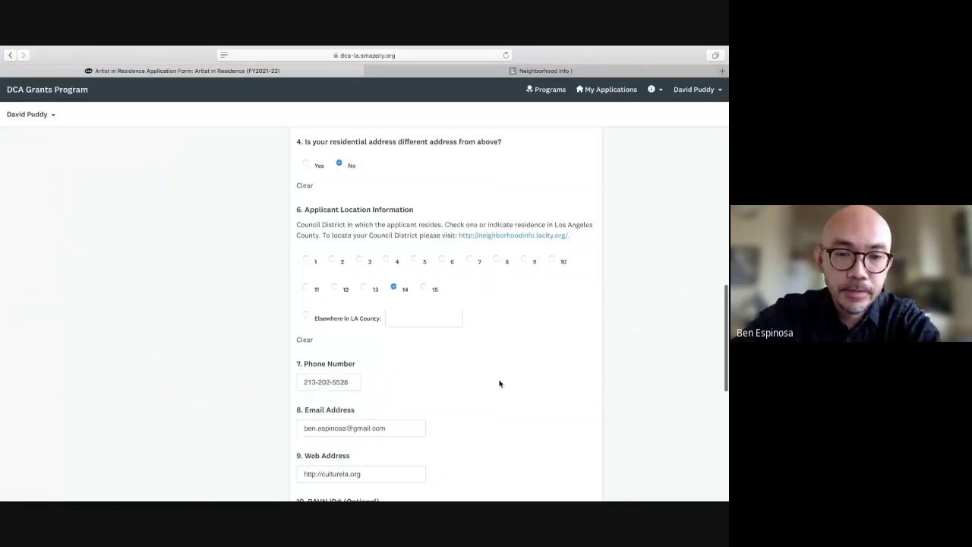
- Switch the AIR Proposal Type to CARE Services Only and back to AIR/AIR-SJ and CARE Services, and continue to the form's second page
scroll(420, 320, "down", 5)
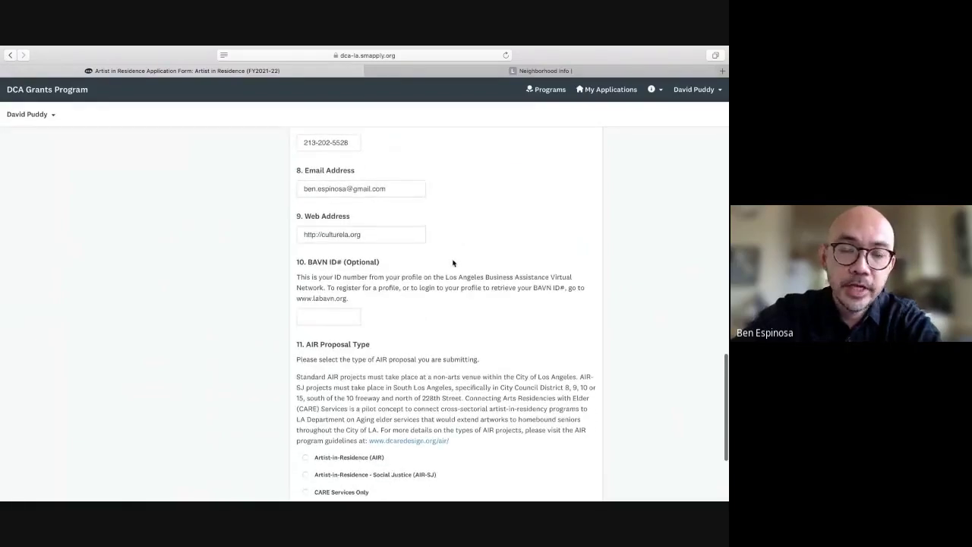
scroll(453, 262, "down", 4)
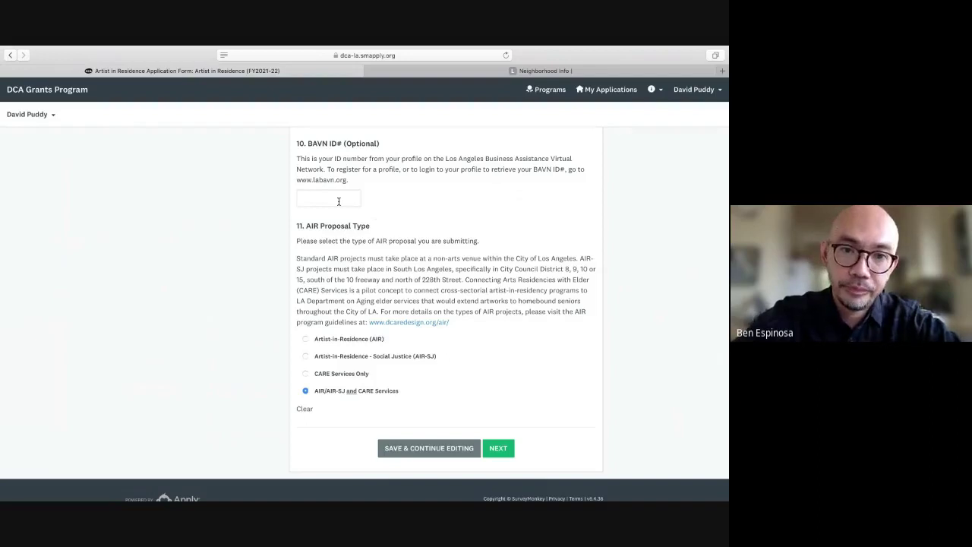
scroll(521, 287, "down", 1)
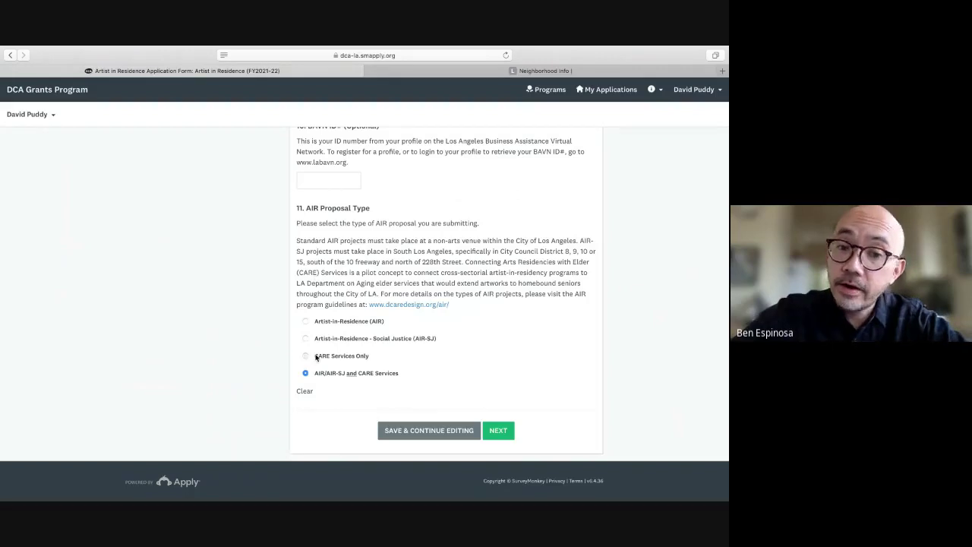
left_click_drag(316, 357, 369, 356)
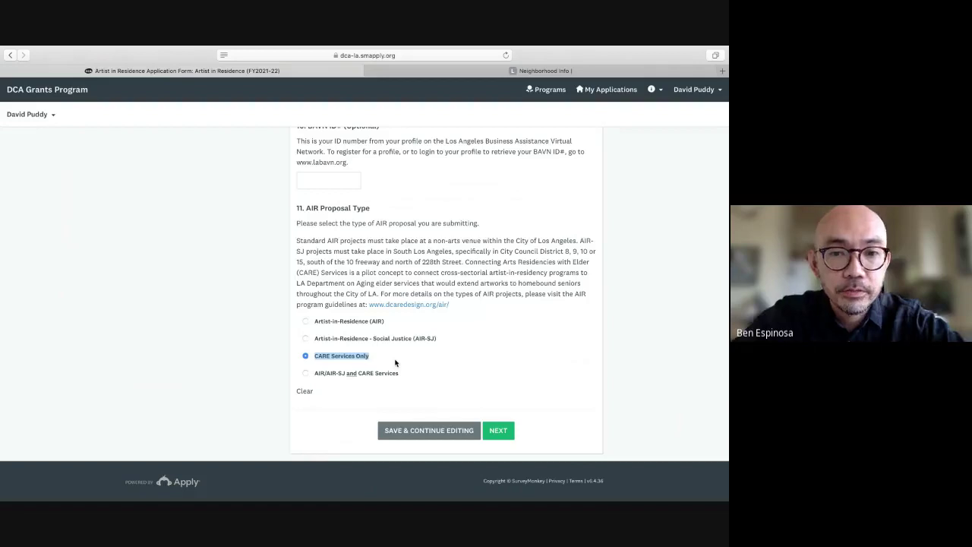
left_click(306, 373)
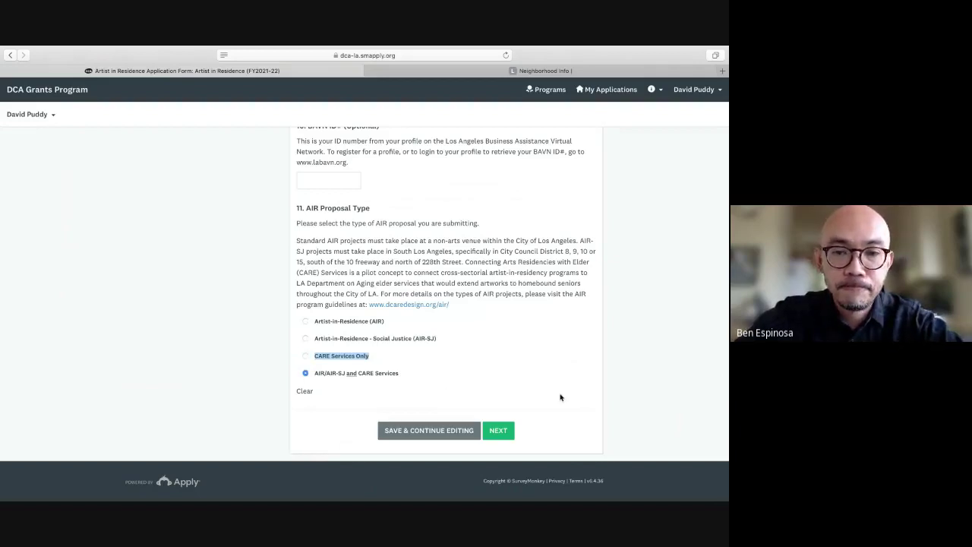
left_click(498, 430)
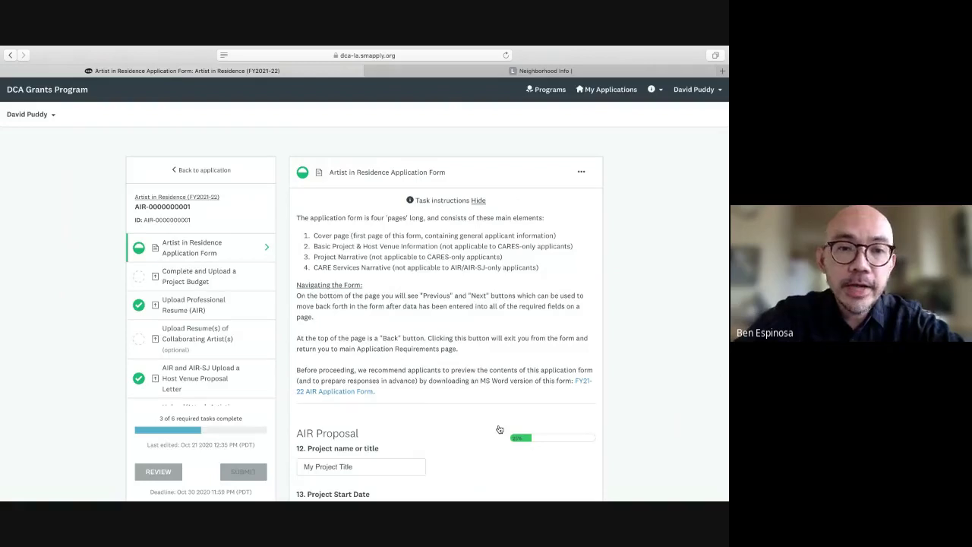
- Examine the second page's project title, start and end dates, council district choices, host venue name and insurance question
scroll(499, 430, "down", 2)
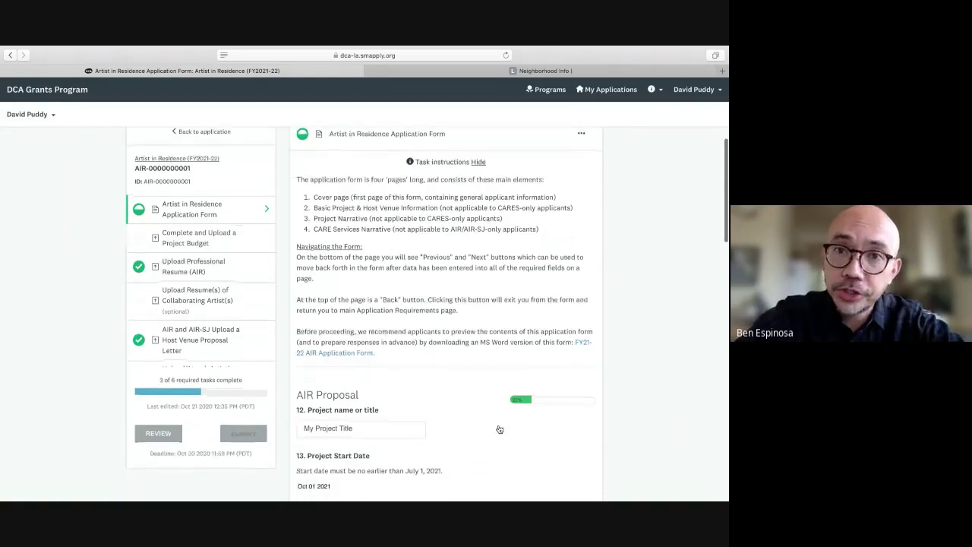
scroll(499, 430, "down", 5)
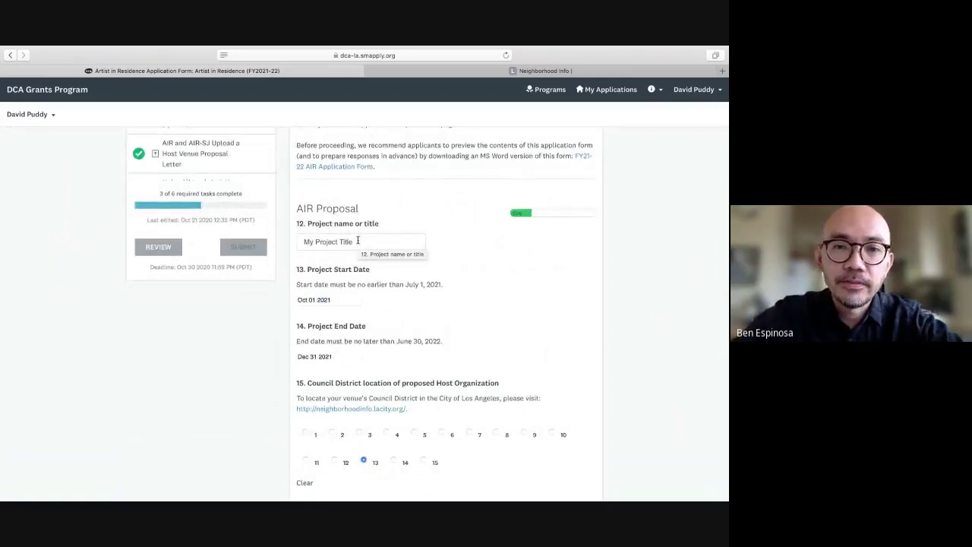
left_click_drag(358, 241, 284, 236)
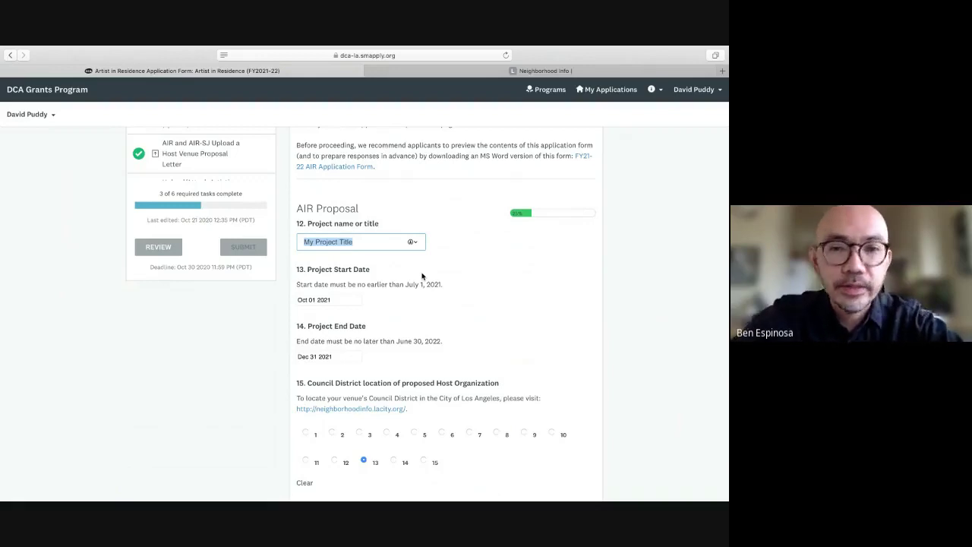
scroll(422, 277, "down", 3)
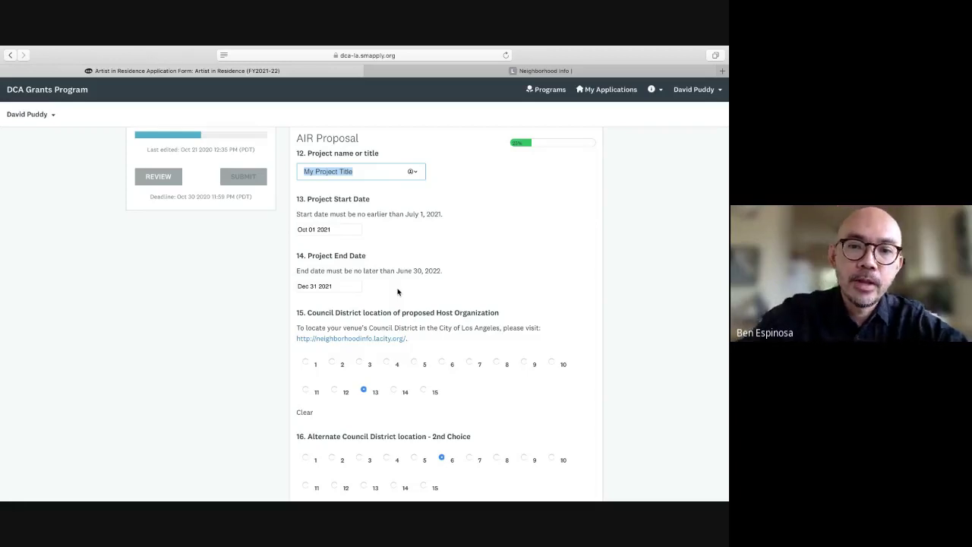
scroll(397, 292, "down", 3)
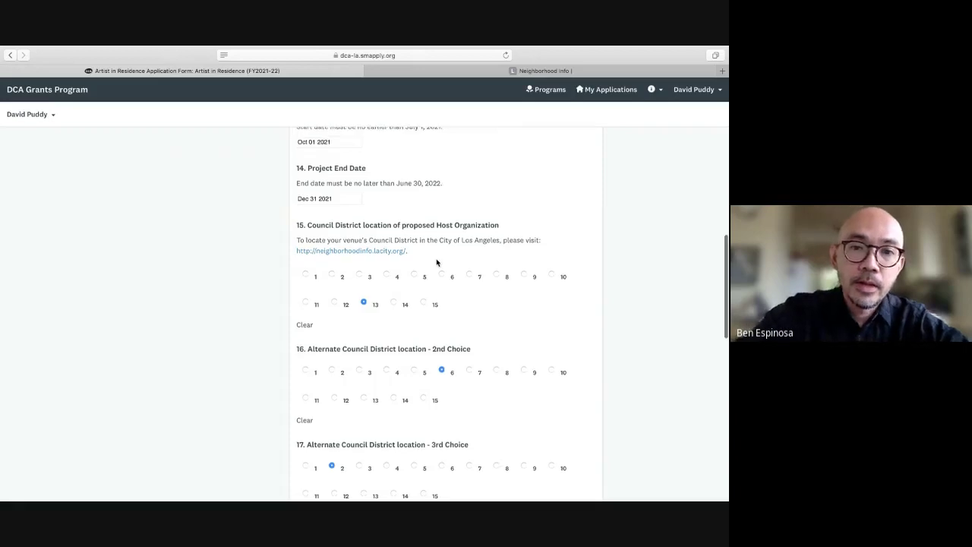
scroll(437, 263, "down", 3)
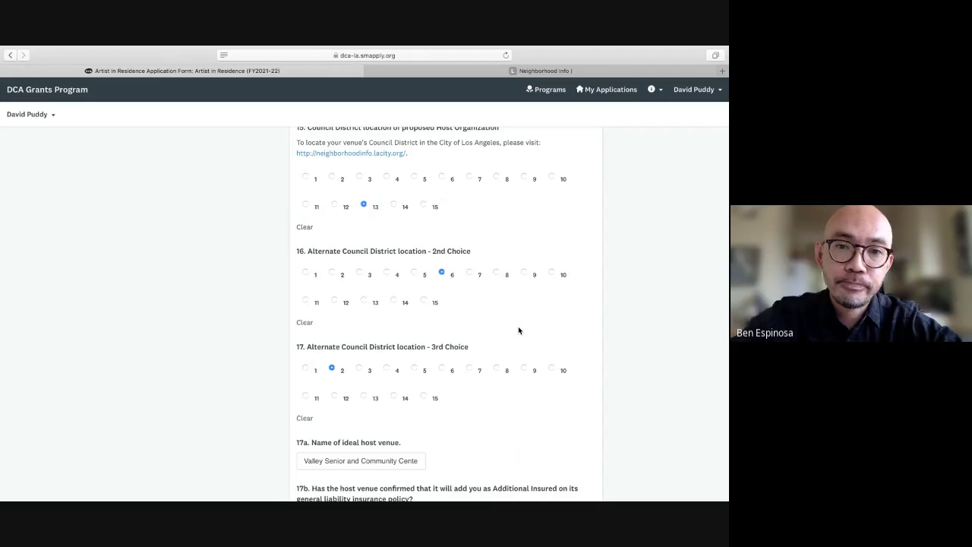
scroll(519, 330, "down", 1)
scroll(500, 289, "up", 2)
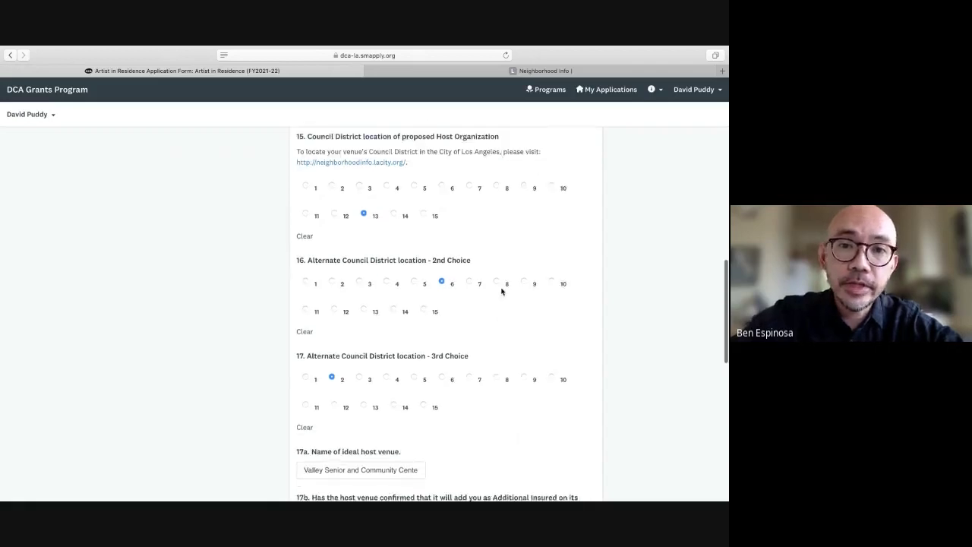
scroll(417, 252, "down", 2)
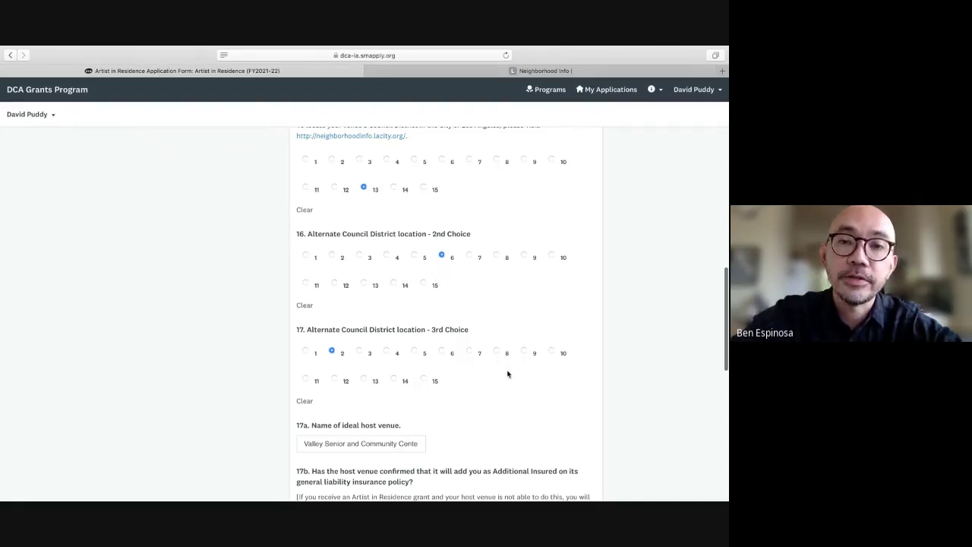
scroll(508, 374, "down", 4)
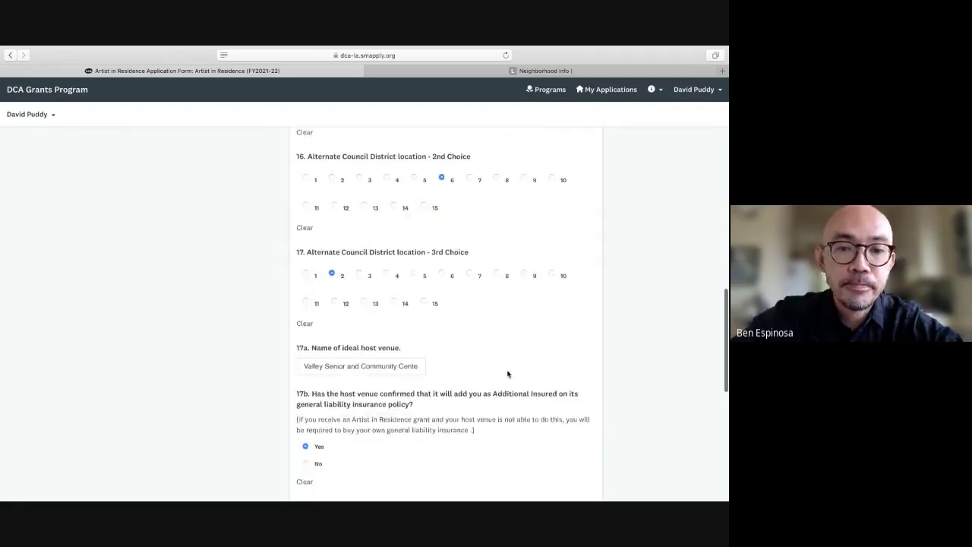
- Review the host venue address, culminating event date and artist, participant and audience numbers, and continue to the form's third page
scroll(508, 373, "down", 4)
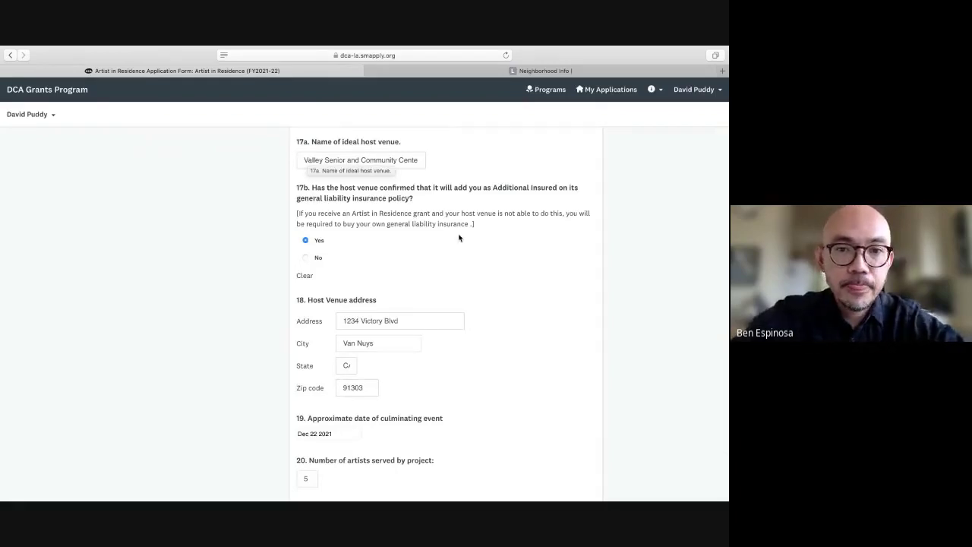
scroll(460, 239, "down", 1)
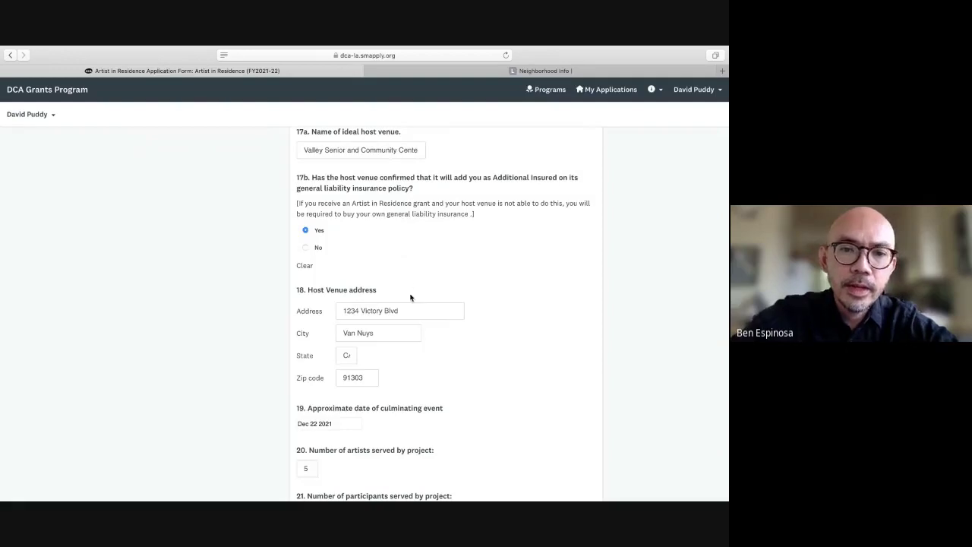
scroll(411, 299, "down", 2)
scroll(416, 279, "down", 2)
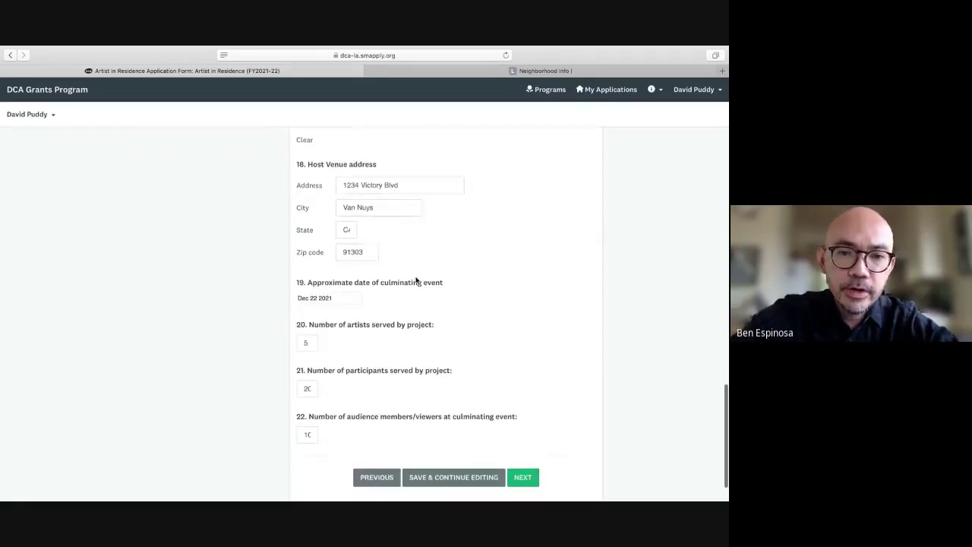
scroll(361, 295, "down", 1)
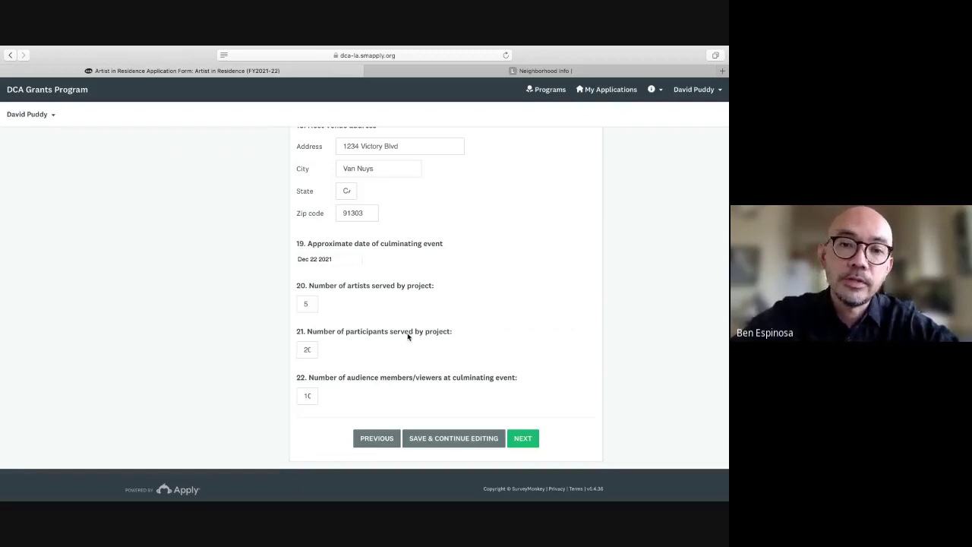
scroll(408, 337, "down", 1)
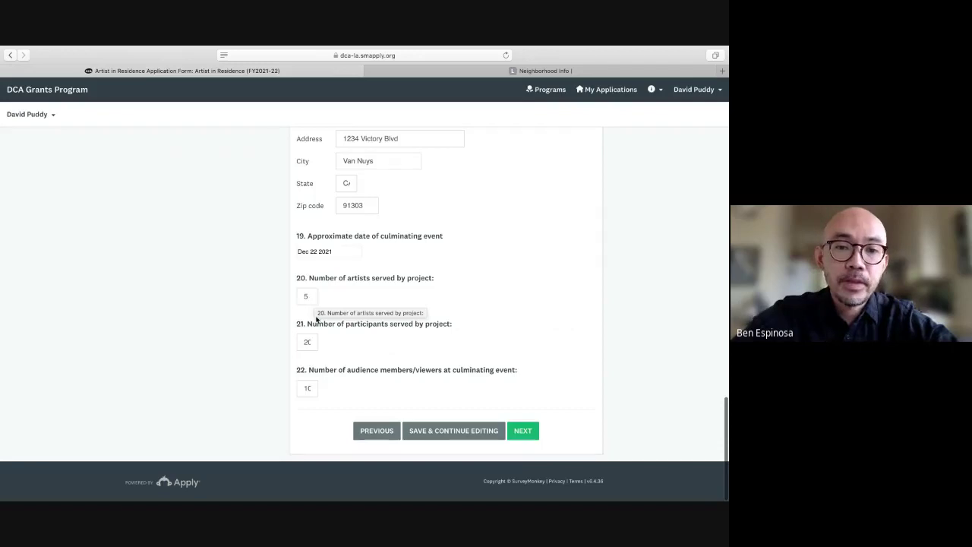
left_click(308, 340)
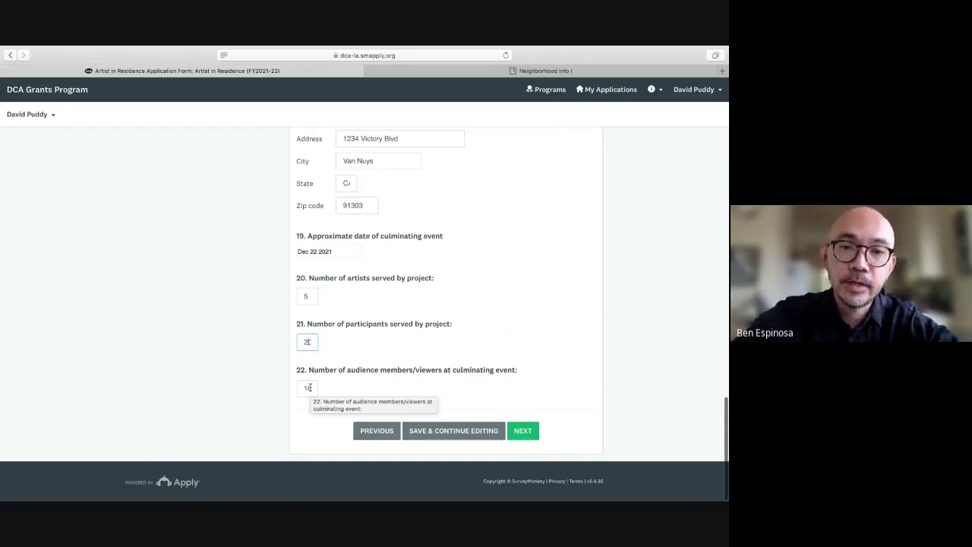
type("0")
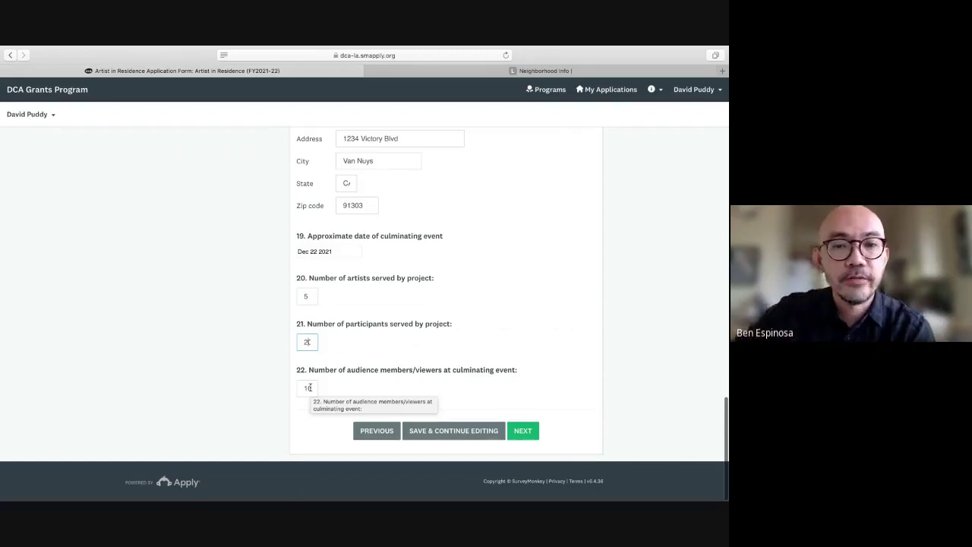
left_click(524, 431)
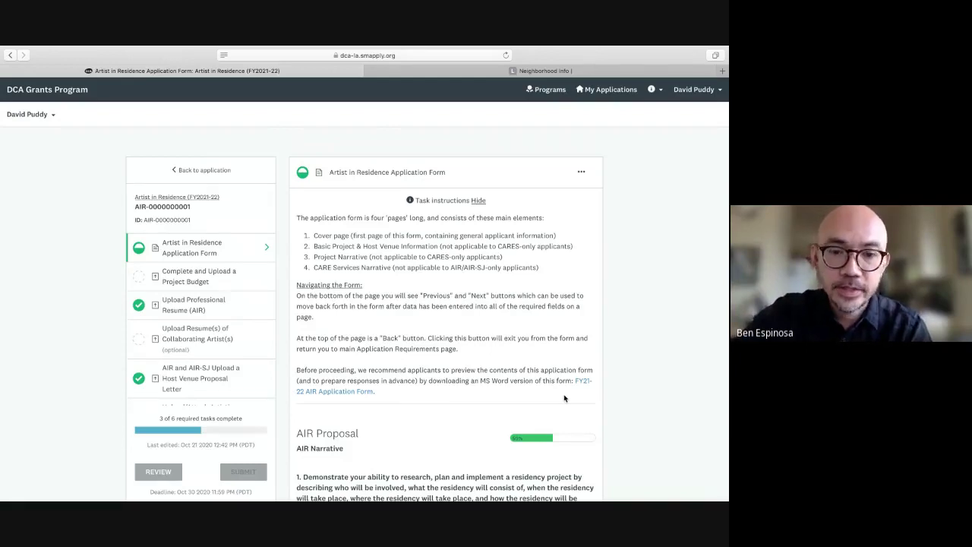
- Examine AIR Narrative questions 1 to 3 on residency planning, key qualifications and community benefits, including their word limits
scroll(564, 398, "down", 2)
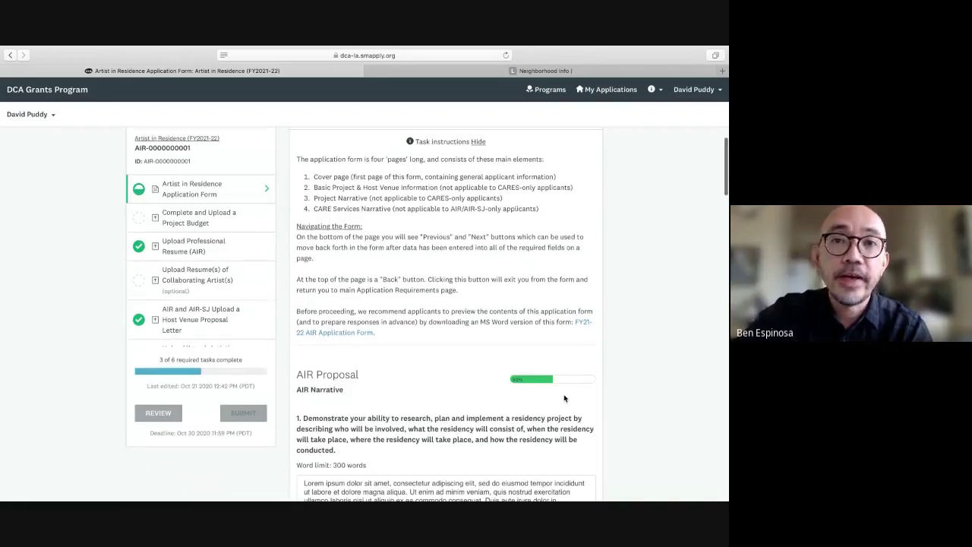
scroll(564, 398, "down", 5)
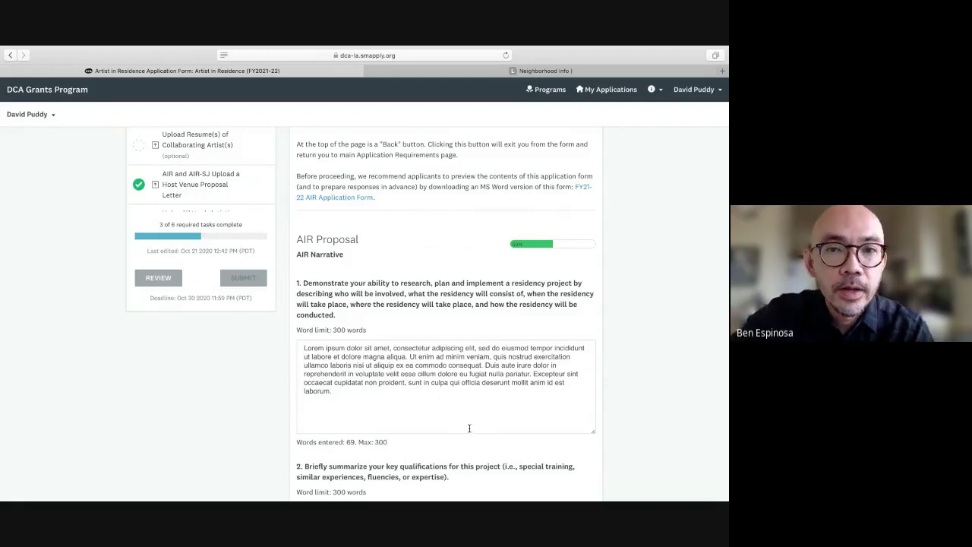
scroll(469, 429, "down", 1)
scroll(469, 429, "down", 2)
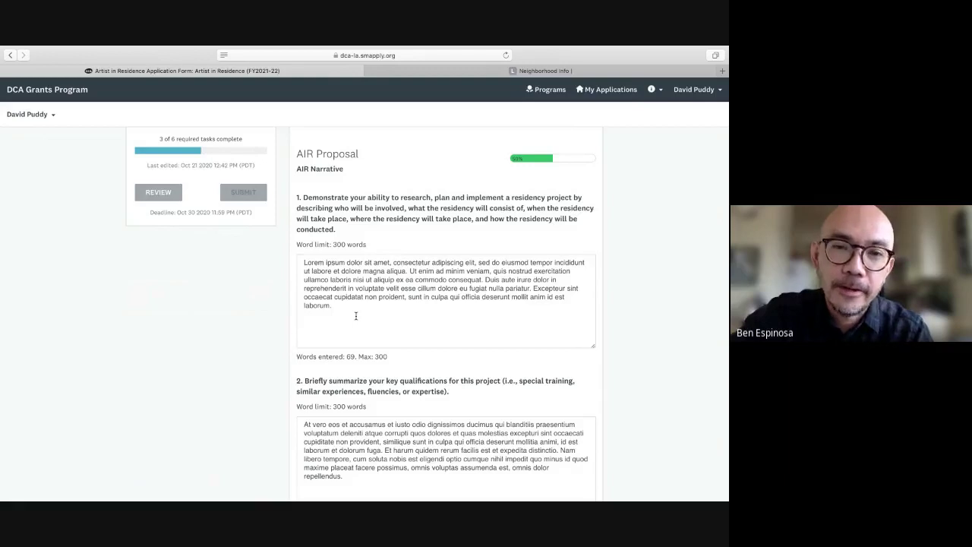
scroll(419, 323, "down", 5)
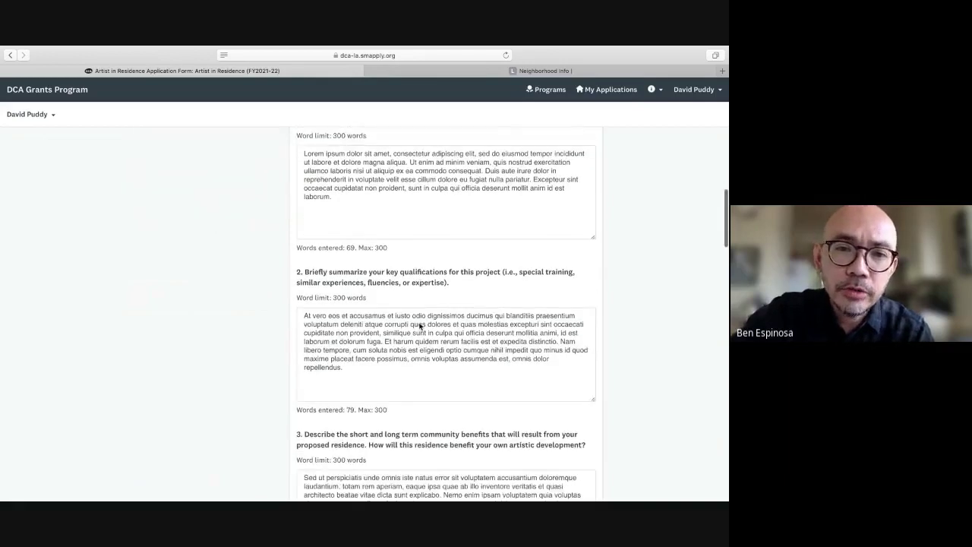
scroll(418, 323, "down", 1)
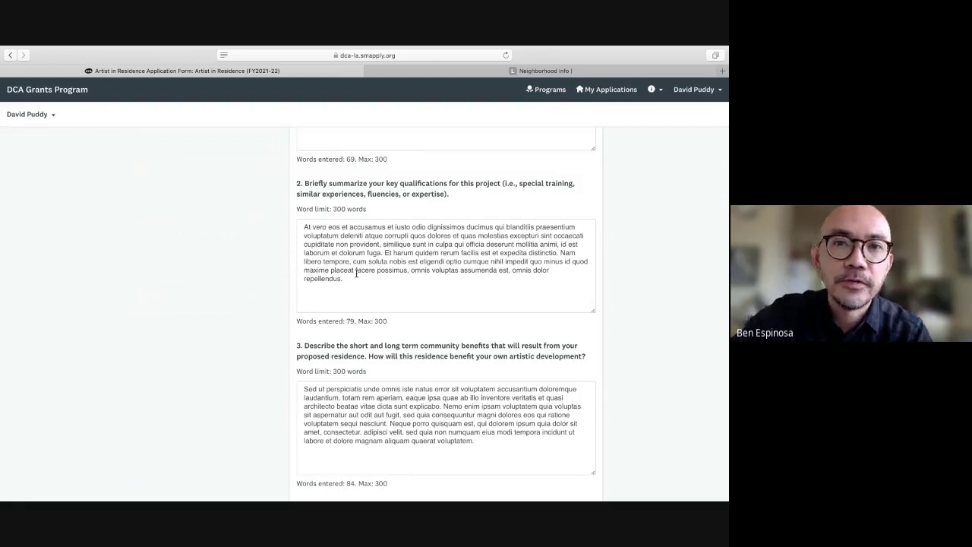
scroll(356, 274, "down", 2)
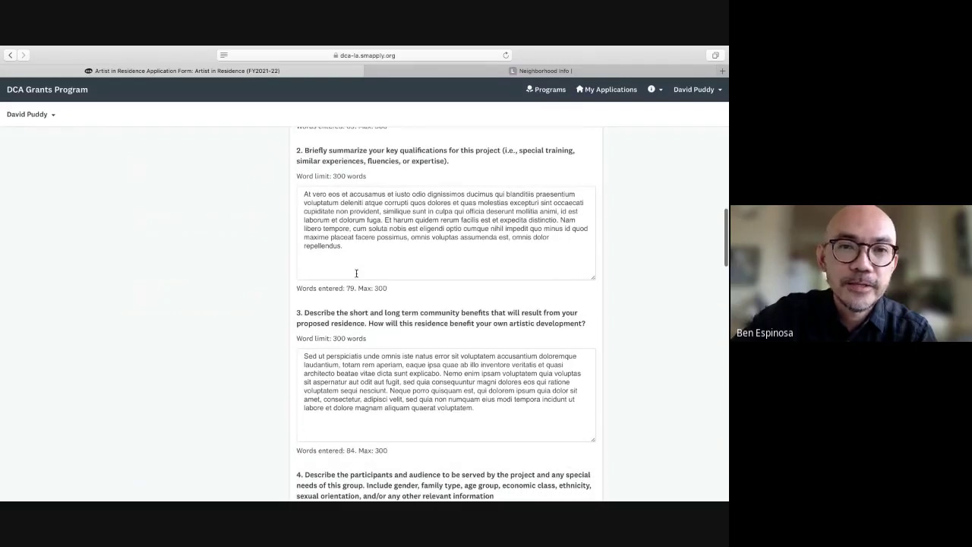
scroll(356, 274, "down", 7)
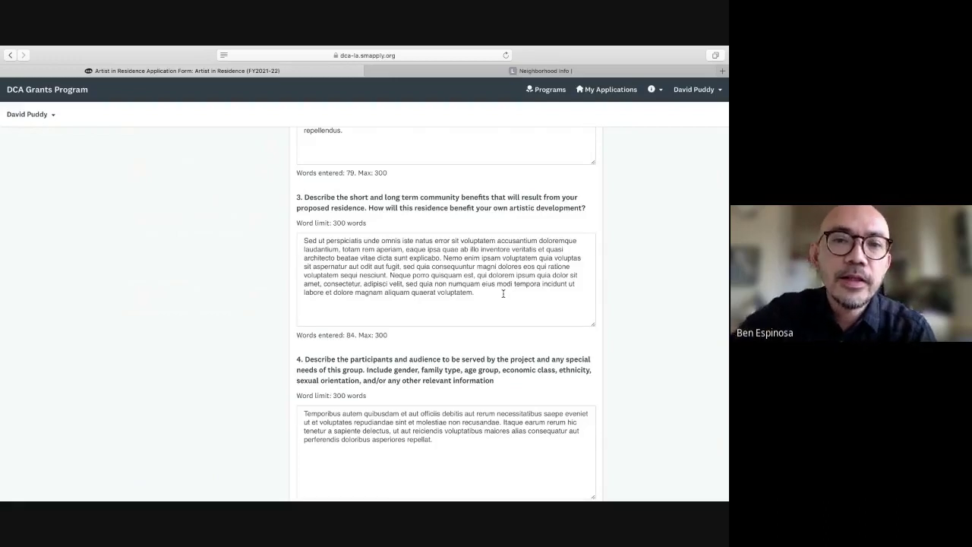
- Examine AIR Narrative questions 4 to 6 on participants and audience, collaborating artists and collaboration with the host organization
scroll(503, 294, "down", 2)
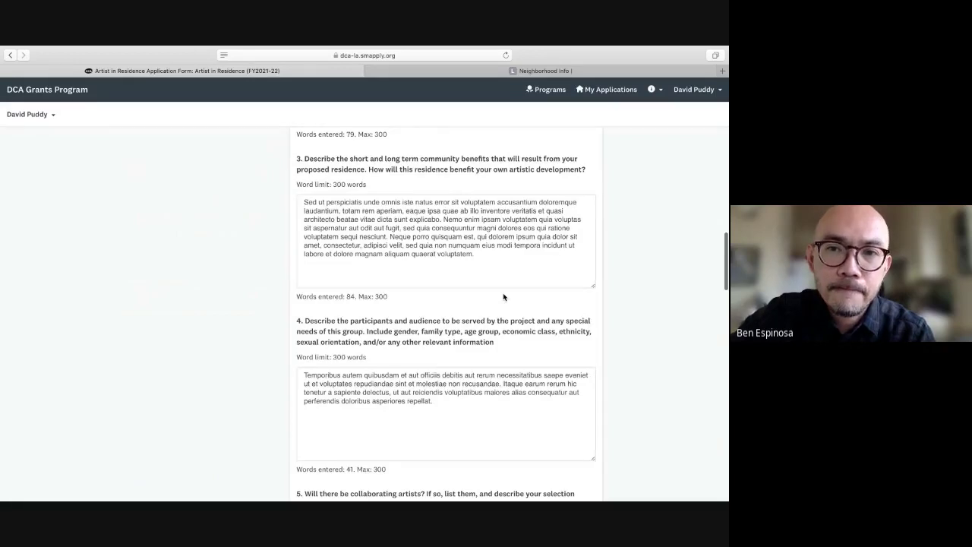
scroll(503, 297, "down", 6)
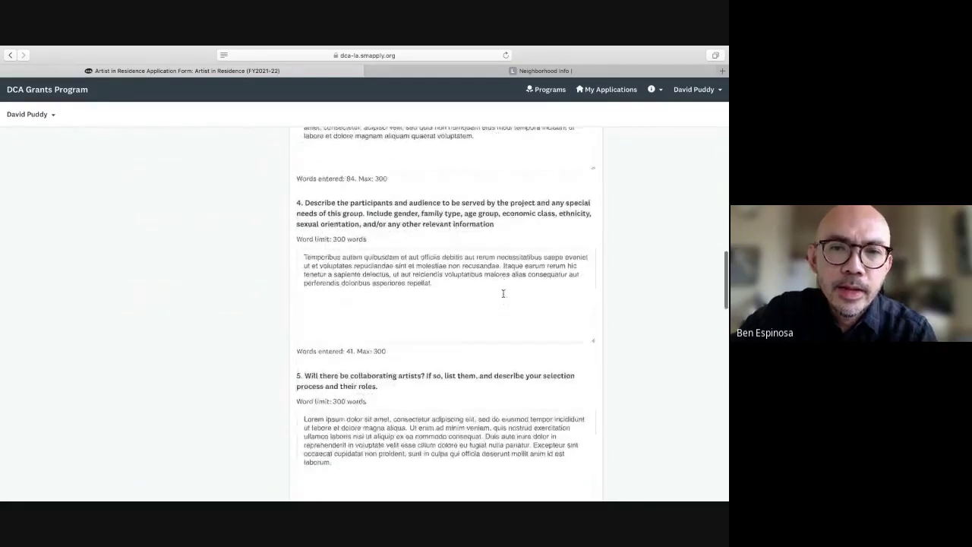
scroll(503, 293, "down", 3)
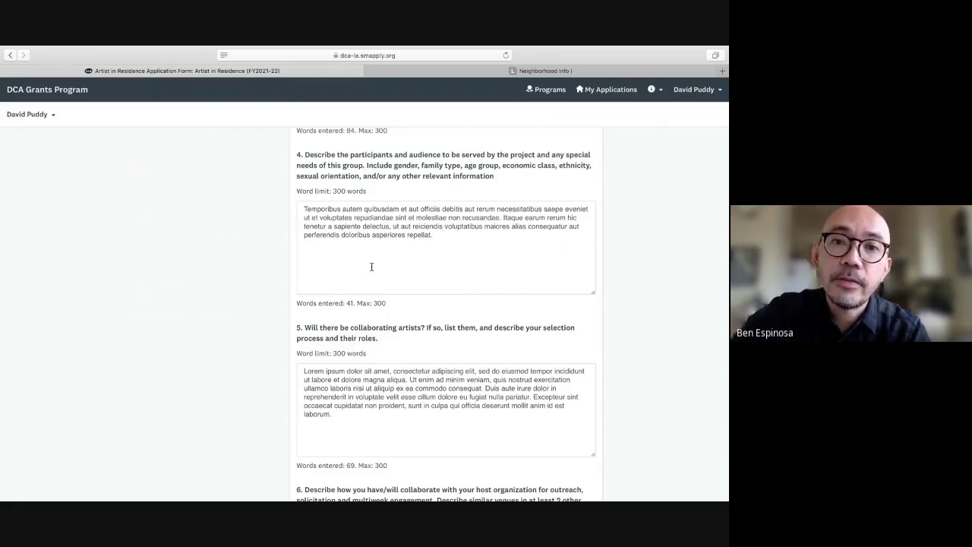
scroll(490, 294, "down", 1)
scroll(491, 294, "down", 5)
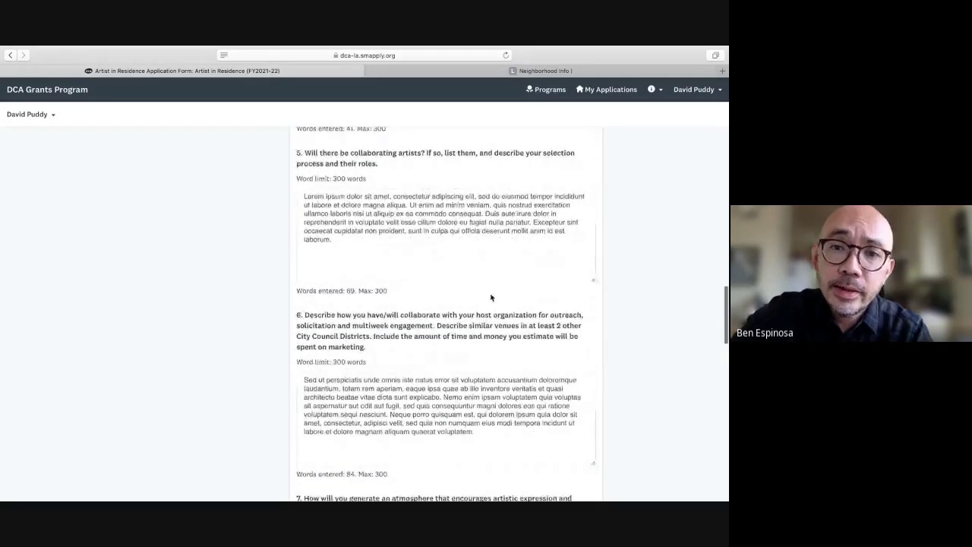
left_click(346, 242)
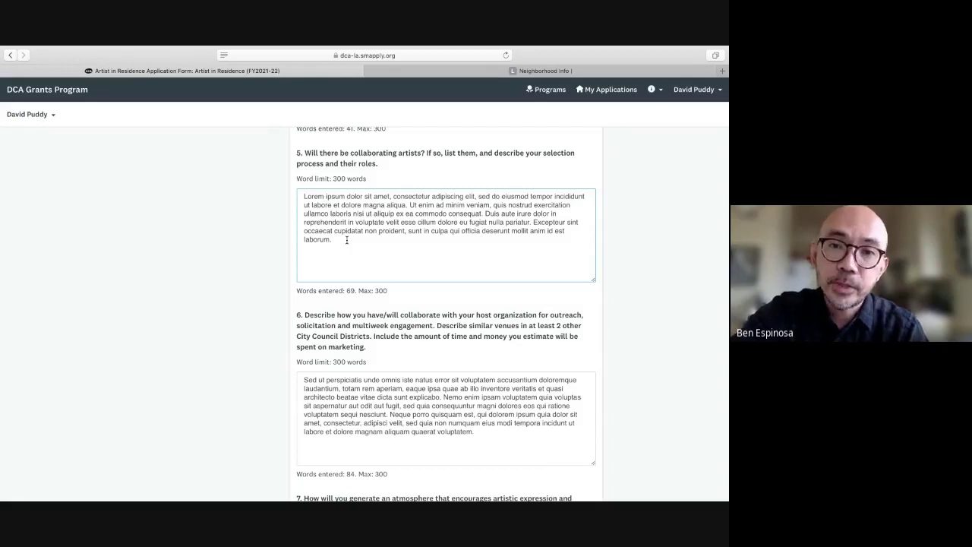
scroll(346, 240, "down", 3)
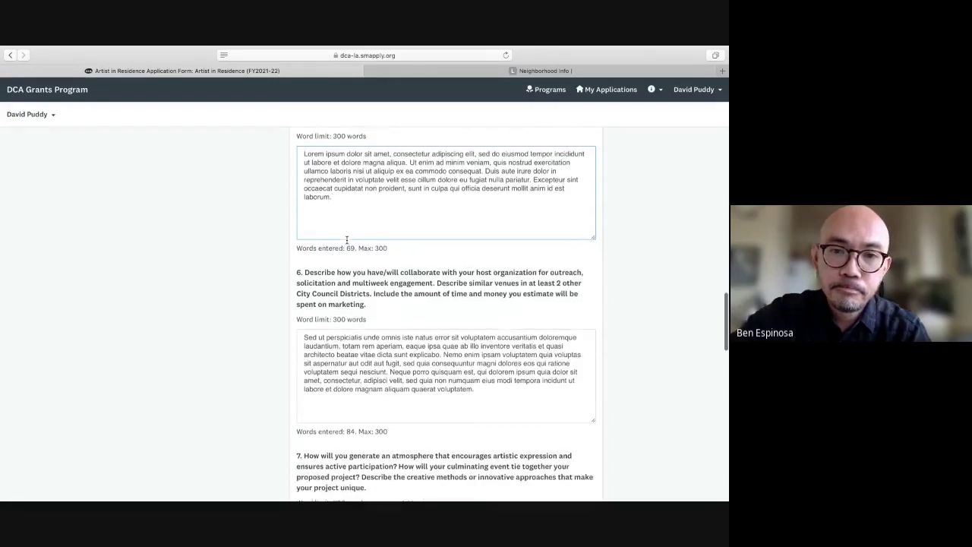
scroll(347, 240, "down", 2)
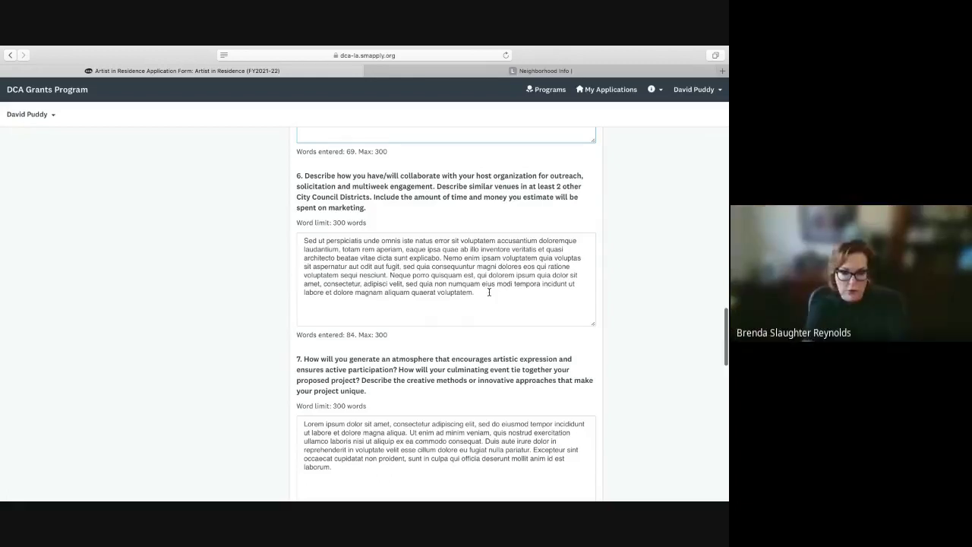
scroll(487, 289, "down", 1)
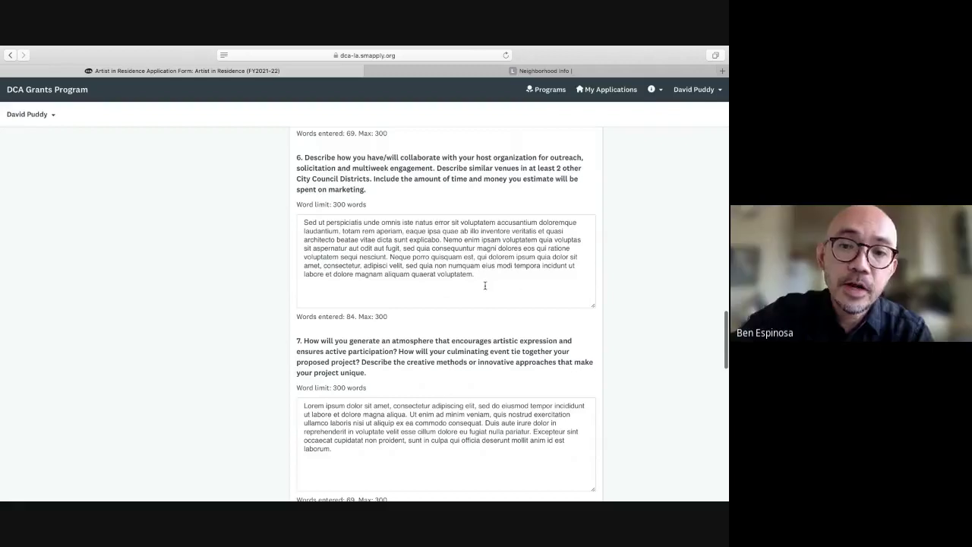
left_click(473, 273)
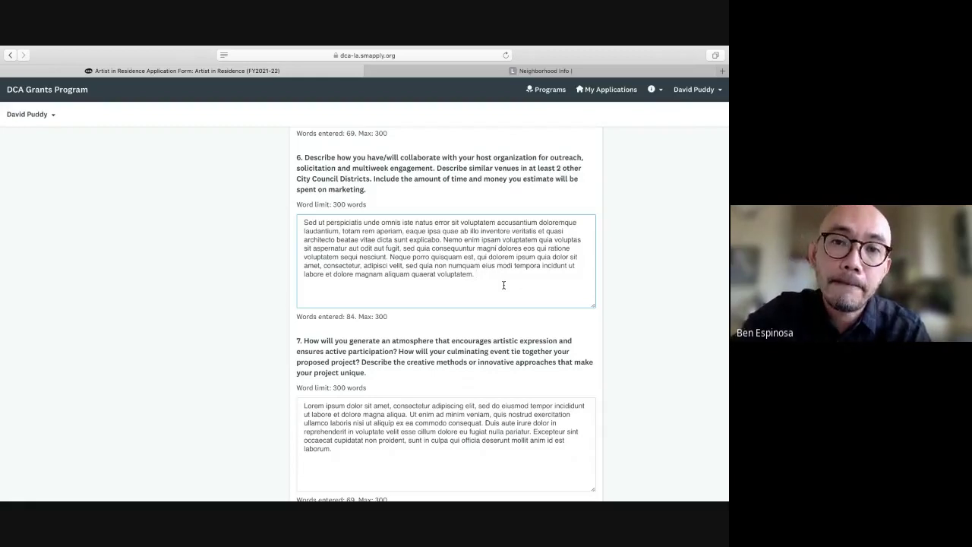
- Review narrative questions 7 and 8, the Project Timeline, the certifications and the signature, and continue to the form's fourth page
scroll(503, 284, "down", 5)
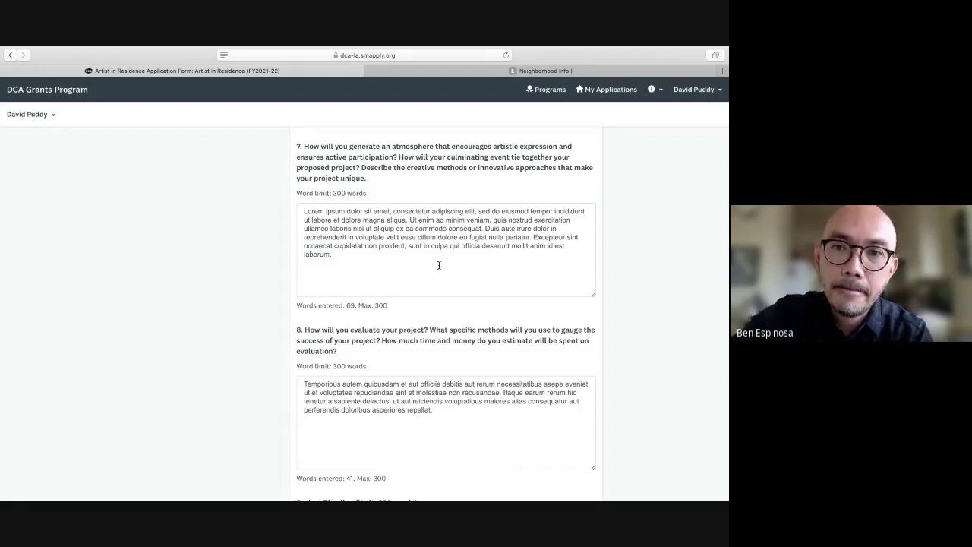
scroll(439, 265, "down", 1)
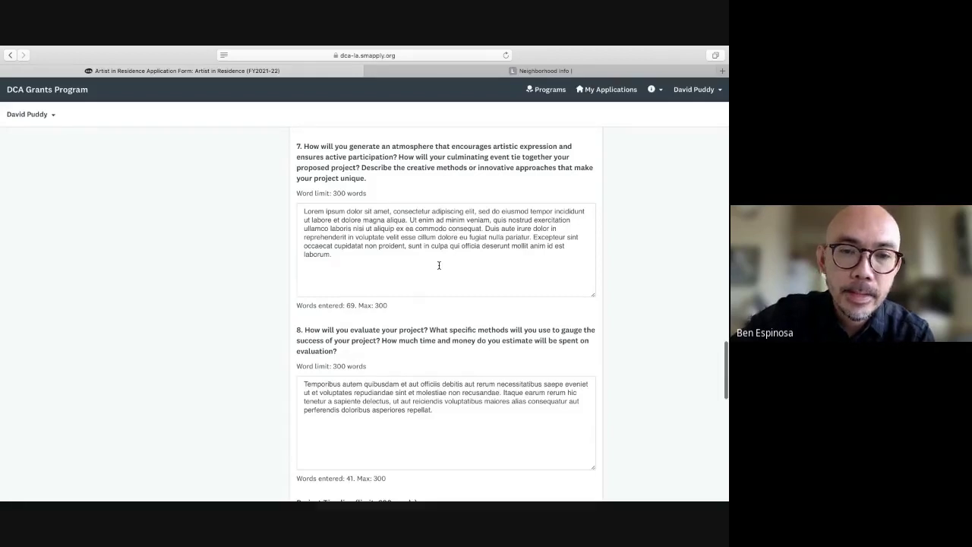
scroll(439, 265, "down", 5)
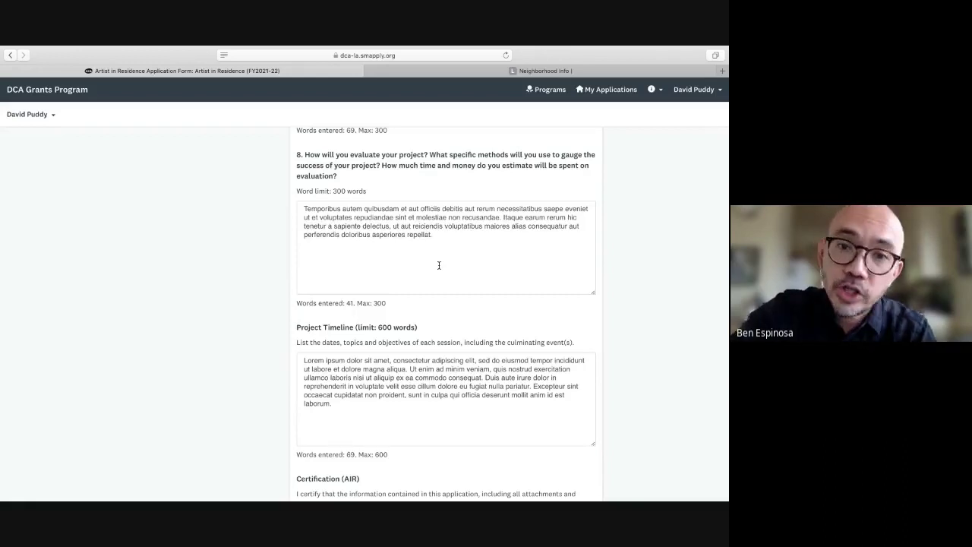
scroll(439, 265, "down", 4)
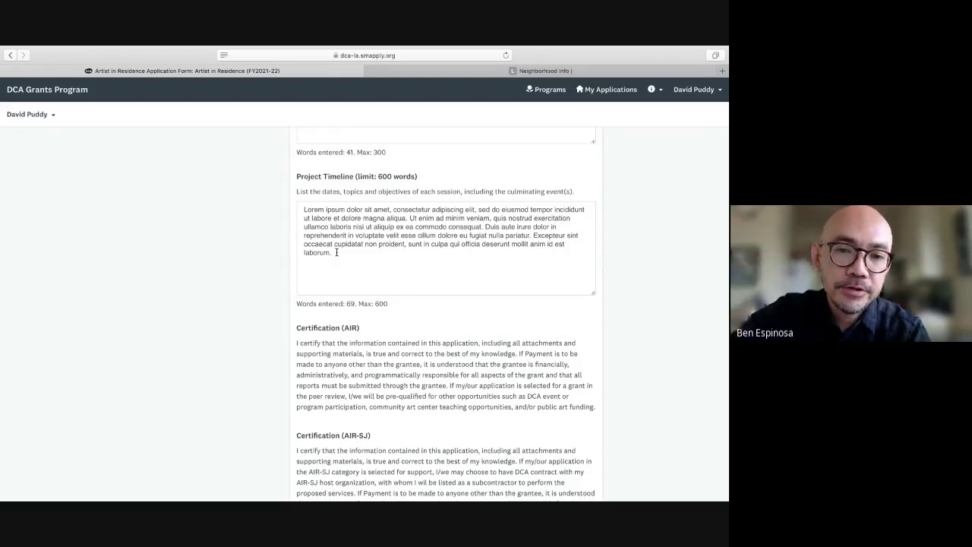
scroll(336, 252, "down", 5)
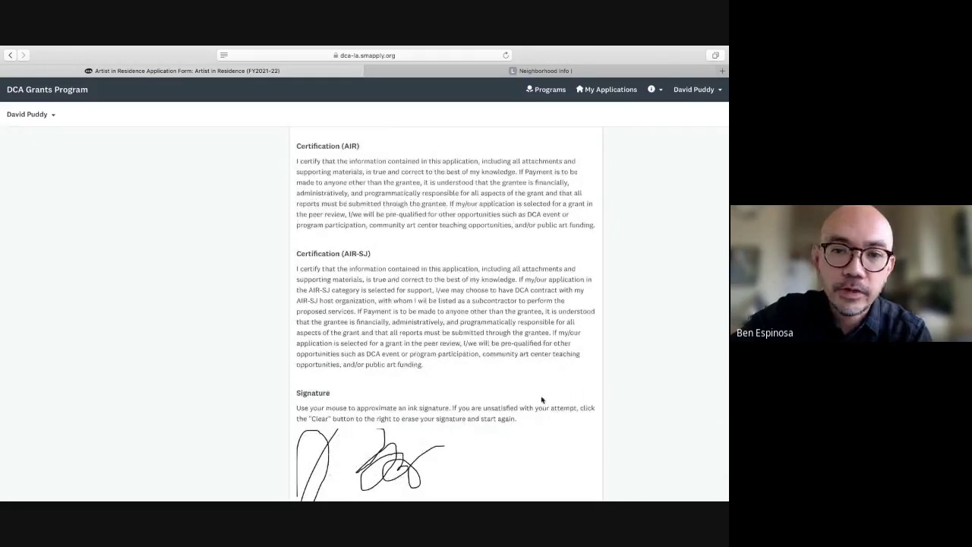
scroll(541, 400, "down", 2)
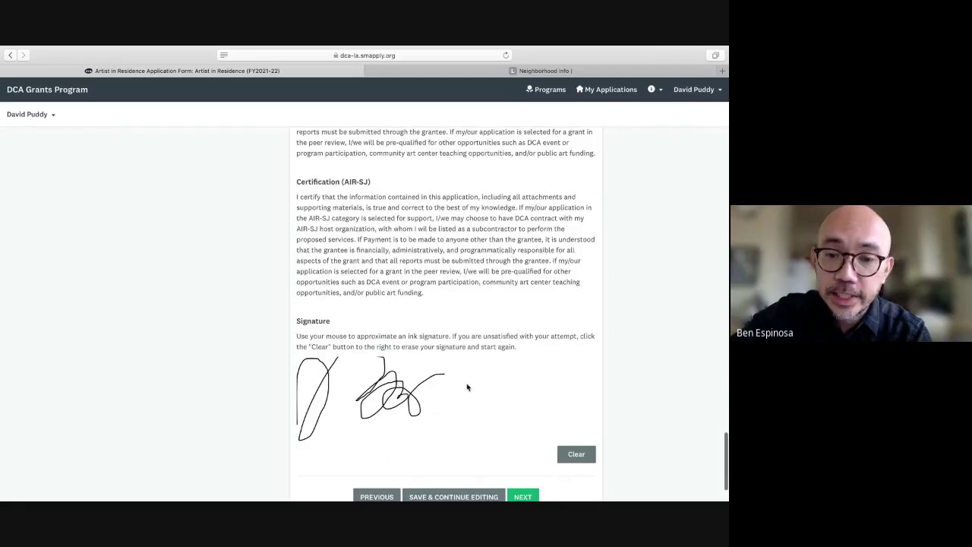
scroll(468, 387, "down", 2)
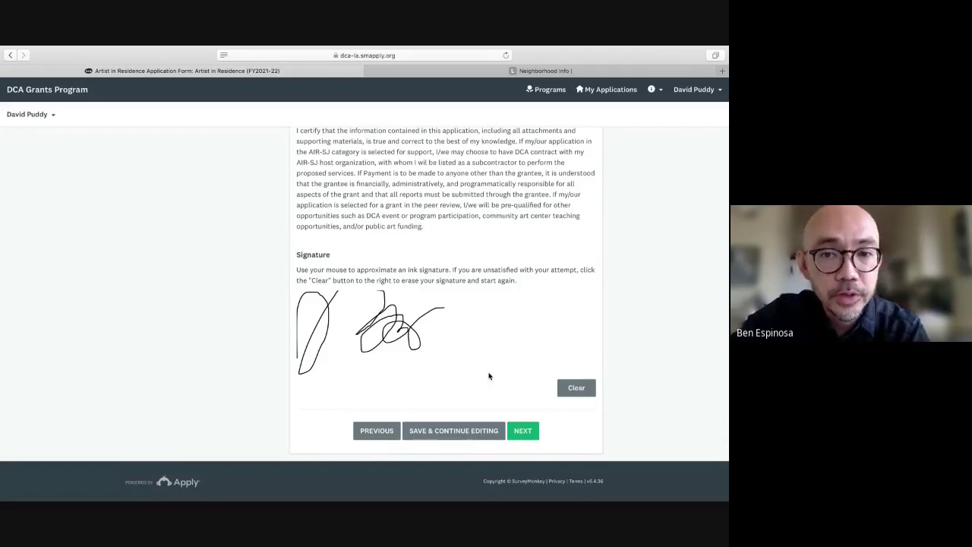
left_click(538, 437)
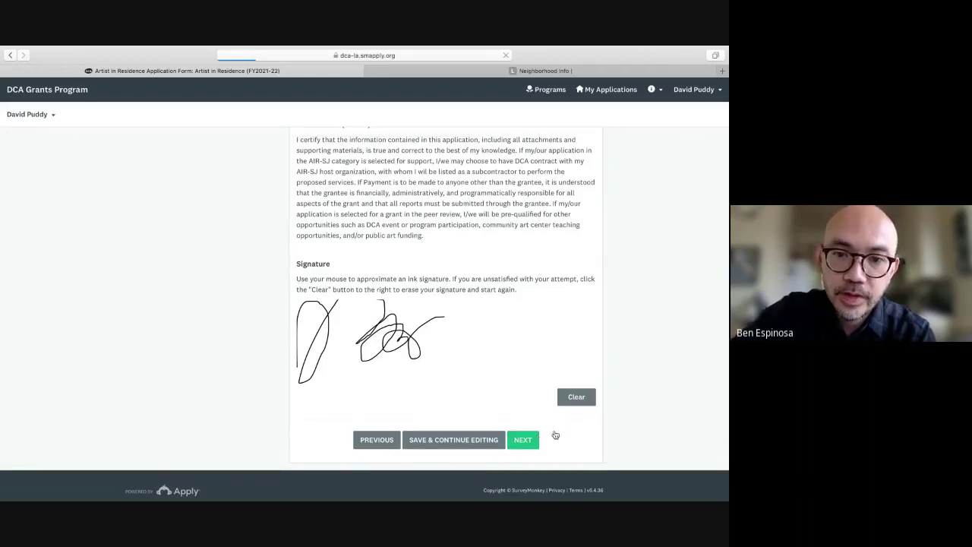
- Review the CARE Services Project Description and CARE Services Expertise answers with their word limits, and mark the application form as complete
scroll(619, 383, "down", 5)
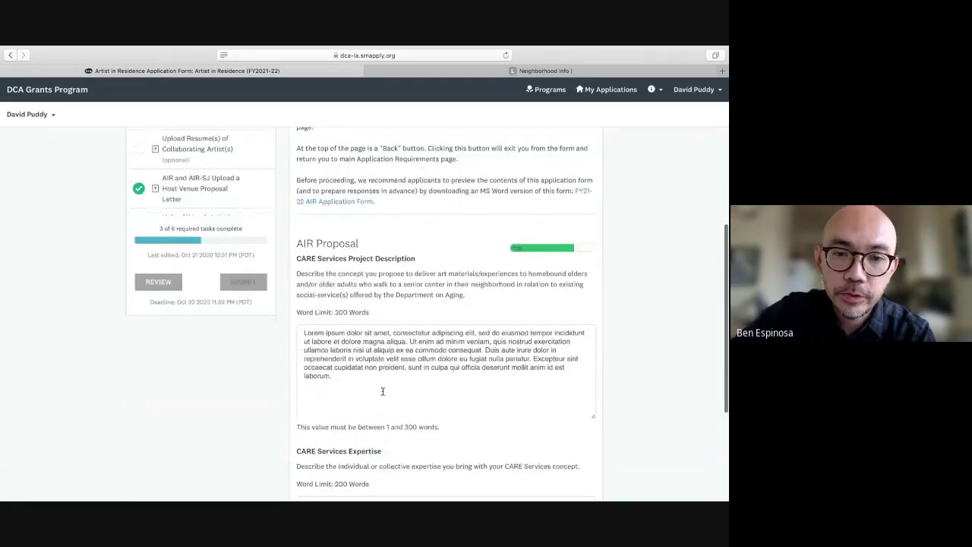
scroll(351, 389, "down", 1)
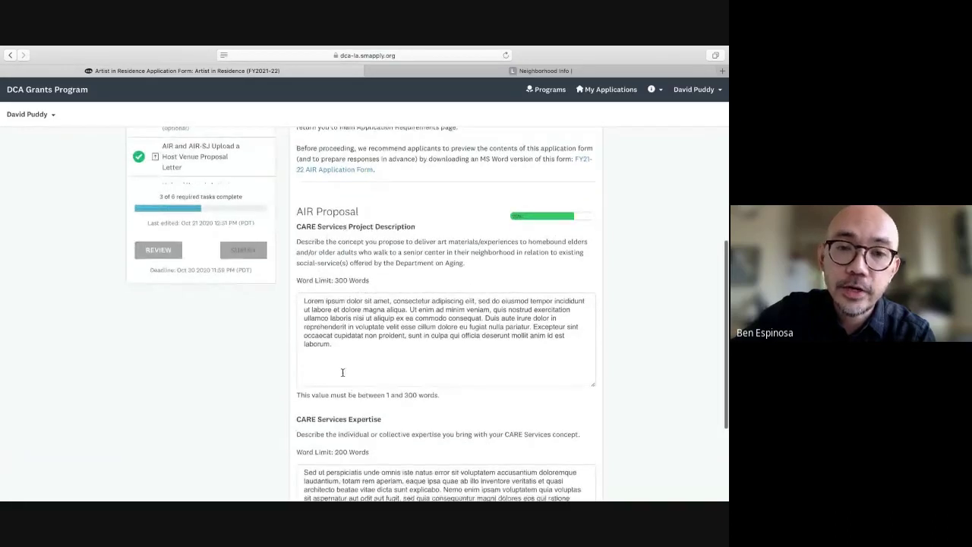
scroll(343, 372, "up", 1)
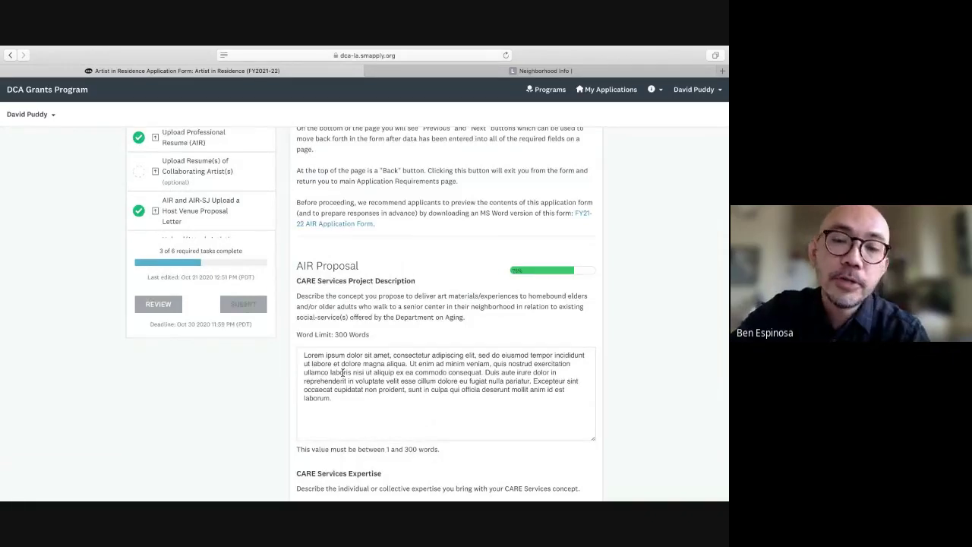
scroll(343, 372, "down", 3)
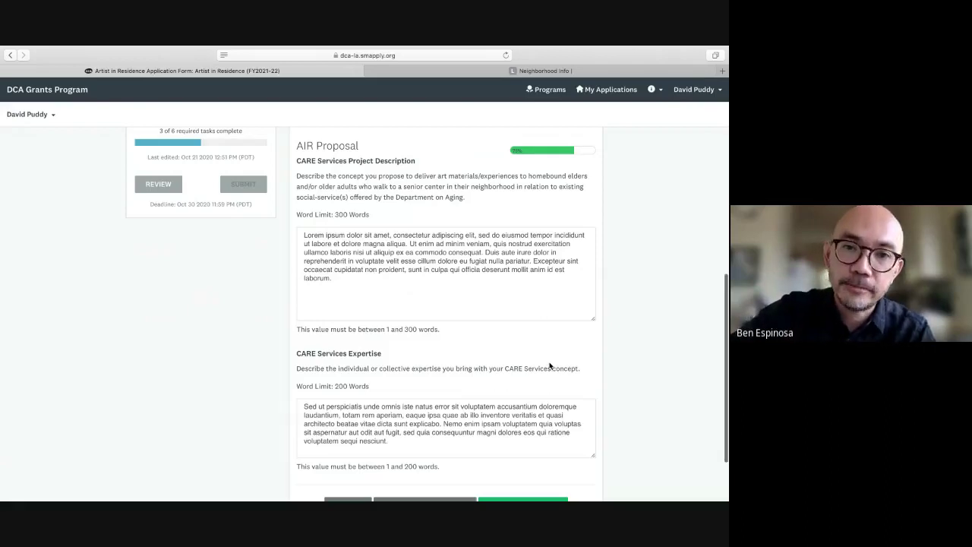
scroll(550, 365, "down", 3)
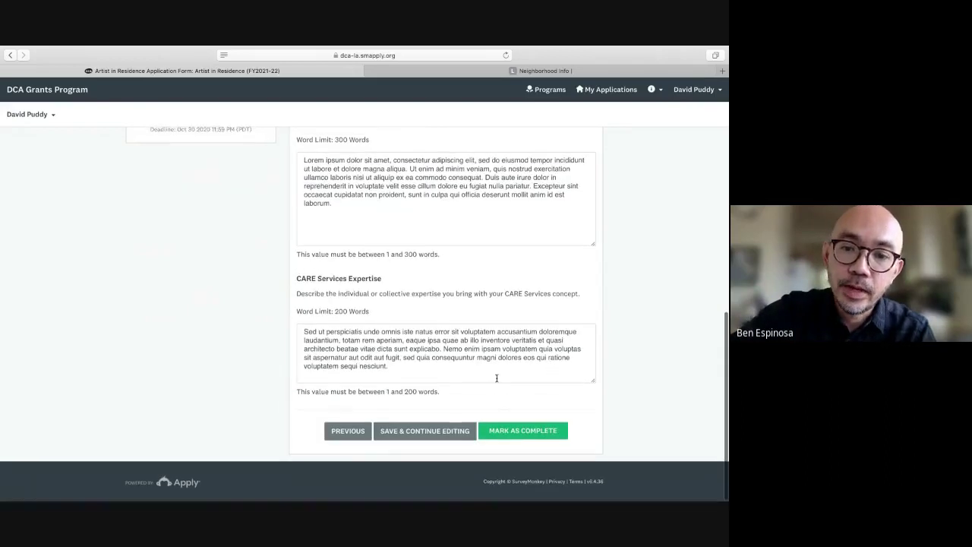
left_click(521, 430)
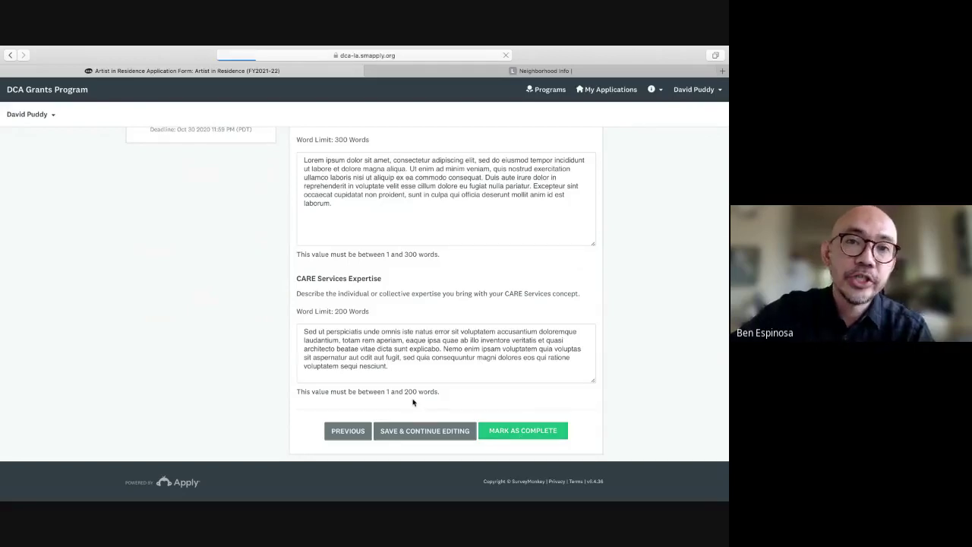
- Reopen the completed Artist in Residence Application Form from the task list to locate its MS Word version link, and return to the application
left_click(206, 171)
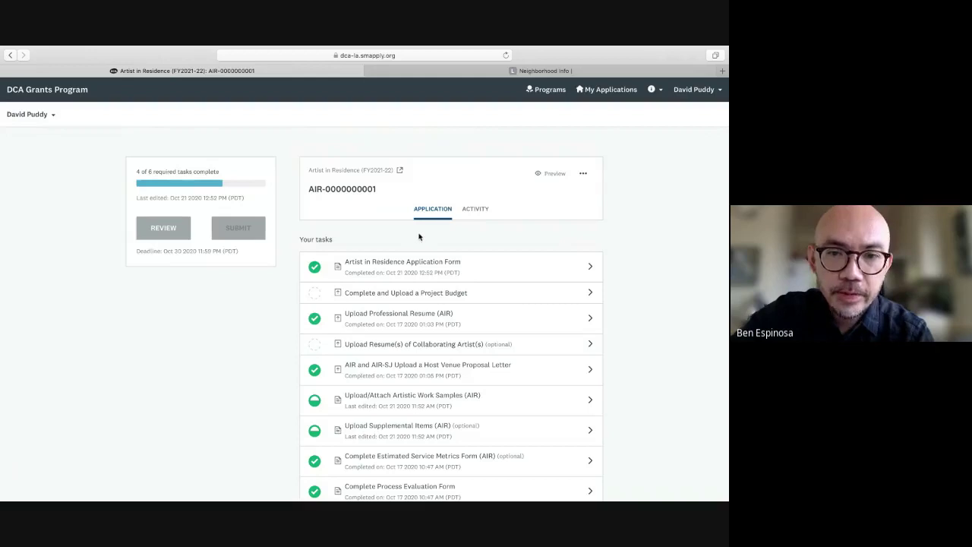
left_click(400, 264)
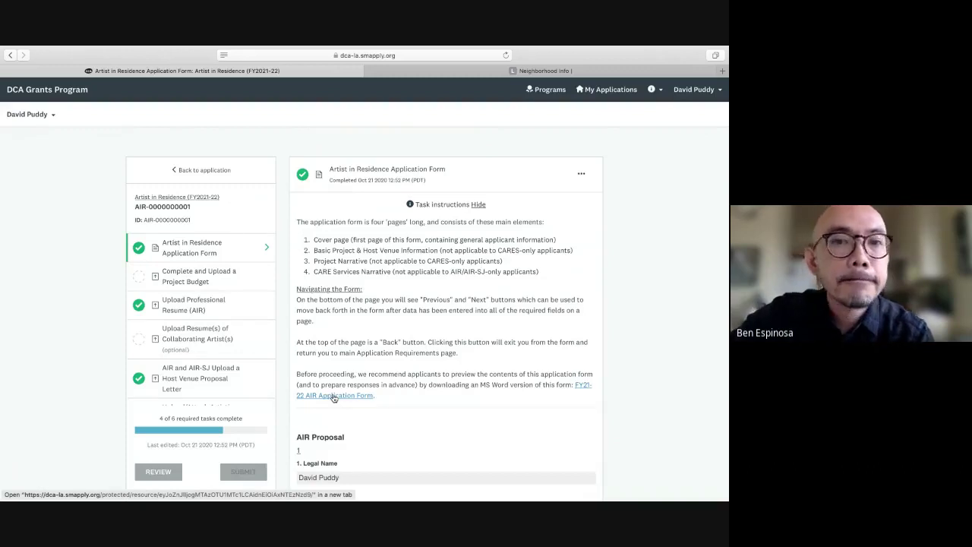
left_click(200, 171)
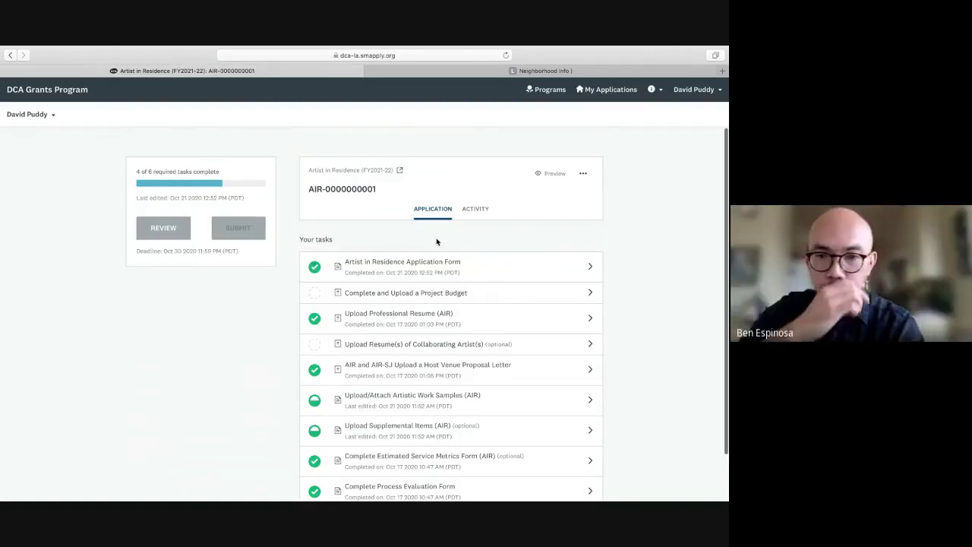
- Open the Complete and Upload a Project Budget task and read its instructions for AIR, AIR-SJ and CARE Services-only applicants
left_click(412, 294)
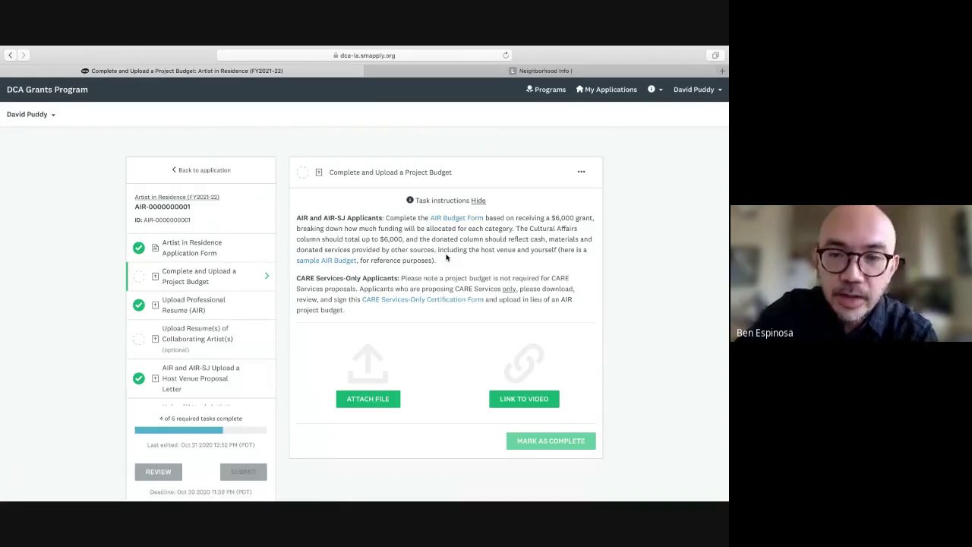
scroll(446, 255, "down", 1)
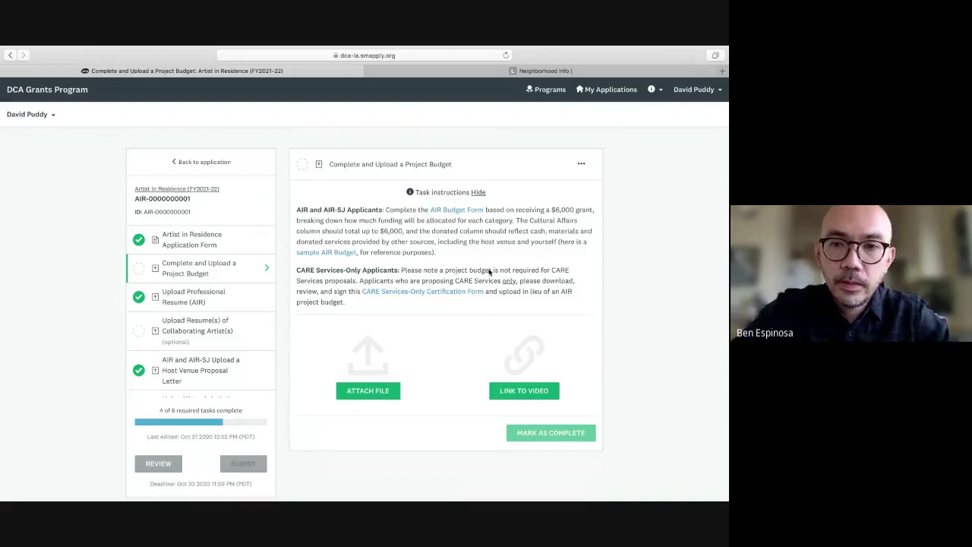
- Switch to AIR_Budget_Form.pdf in Acrobat Pro DC, show the whole budget page full screen without the tools pane, and examine the Artist's Fees section
key("super+Tab")
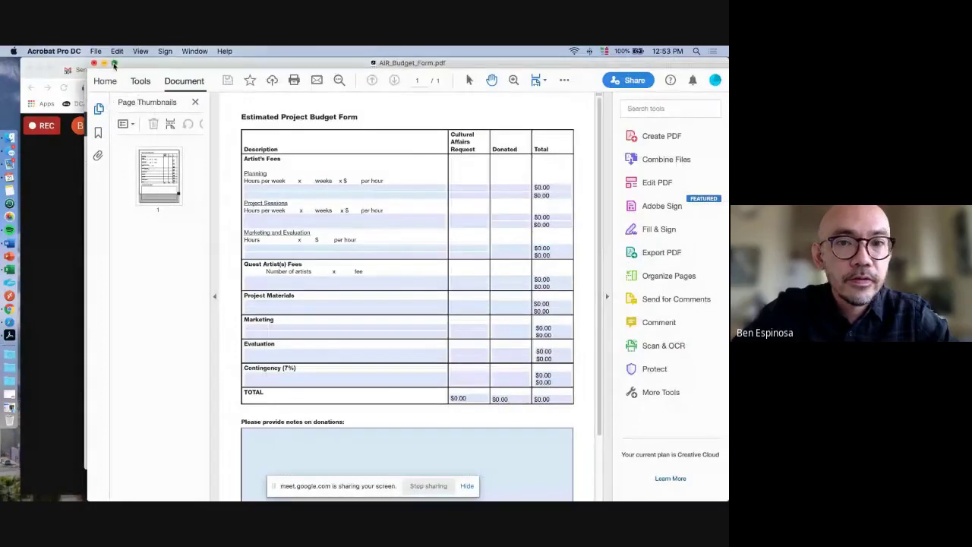
double_click(171, 67)
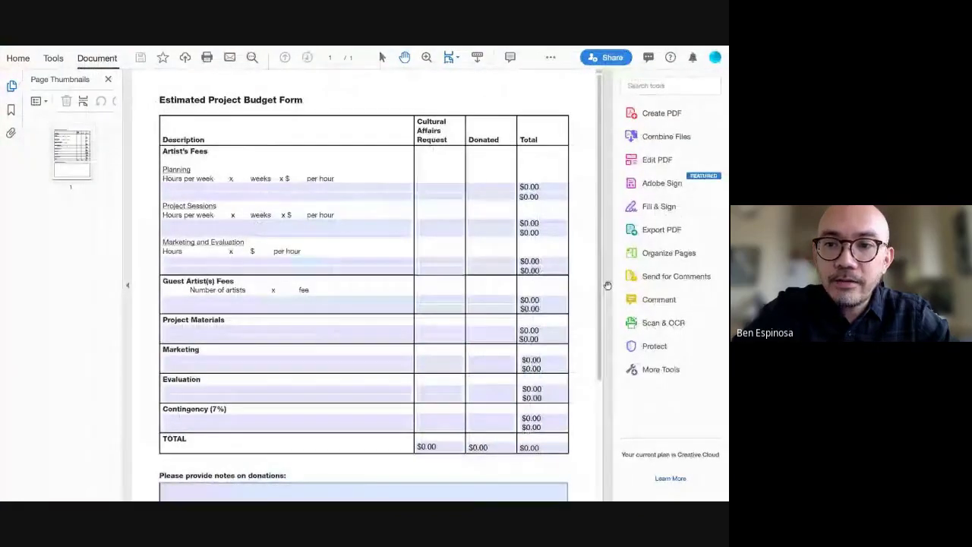
left_click(609, 286)
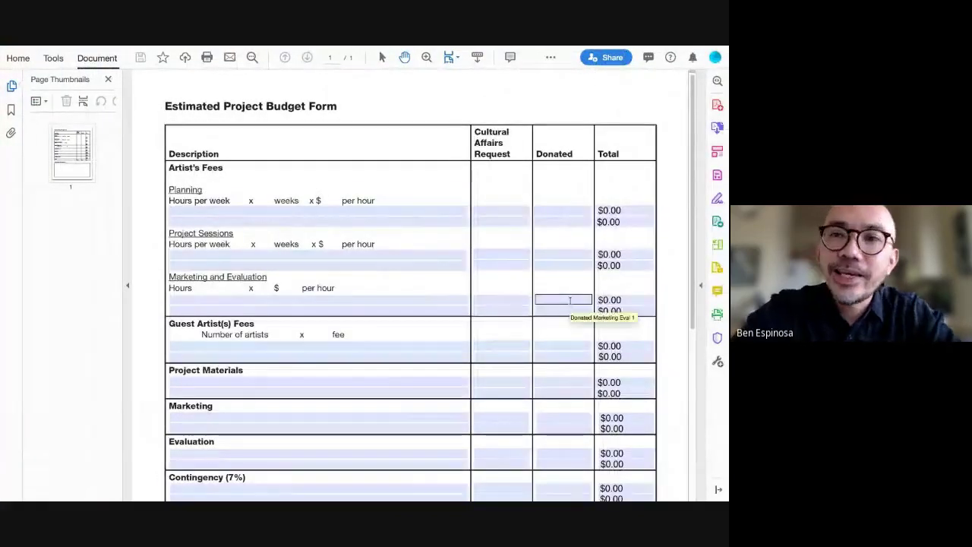
left_click(382, 58)
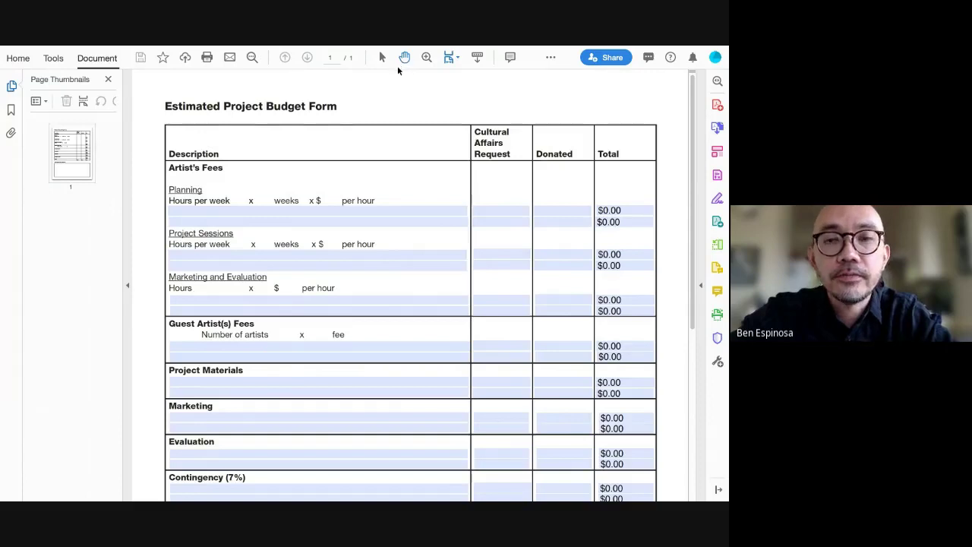
left_click(427, 58)
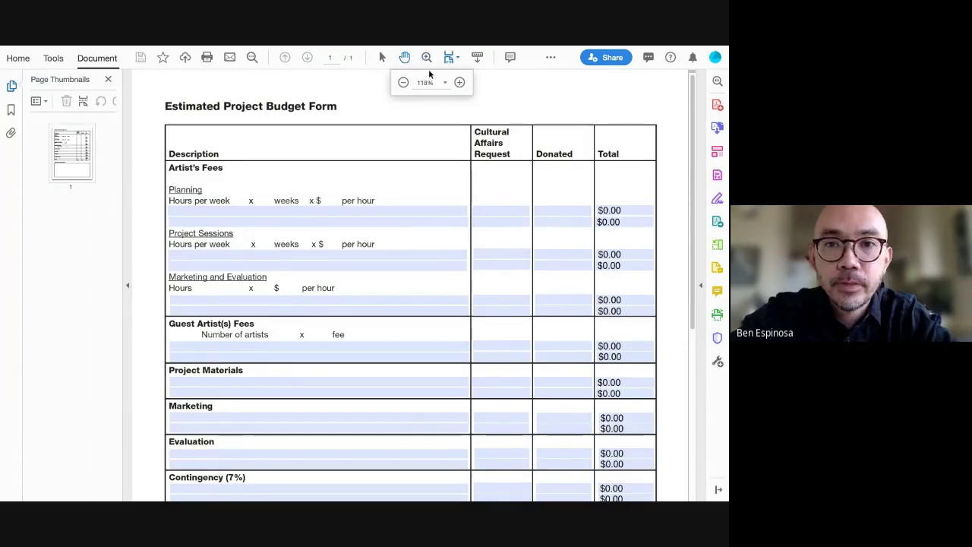
left_click(404, 83)
left_click(404, 83)
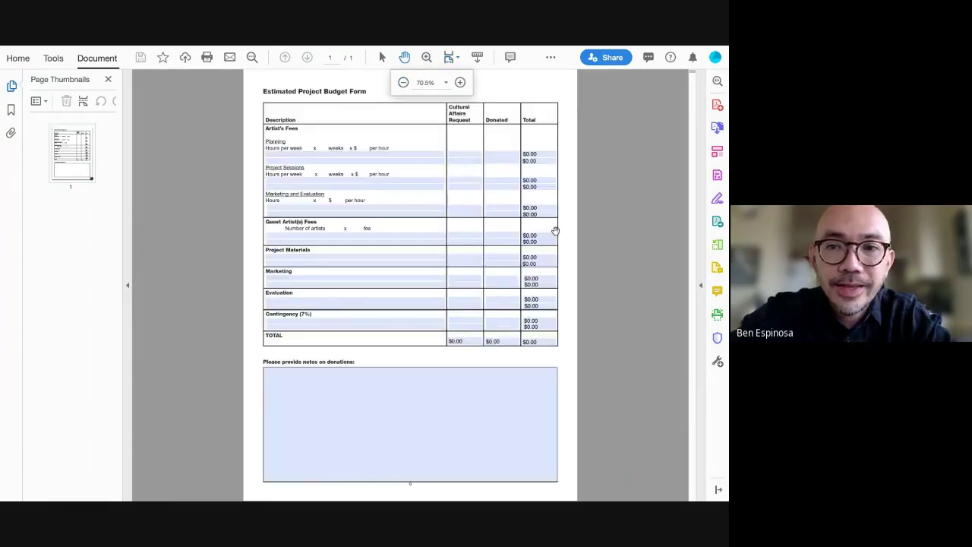
left_click(310, 157)
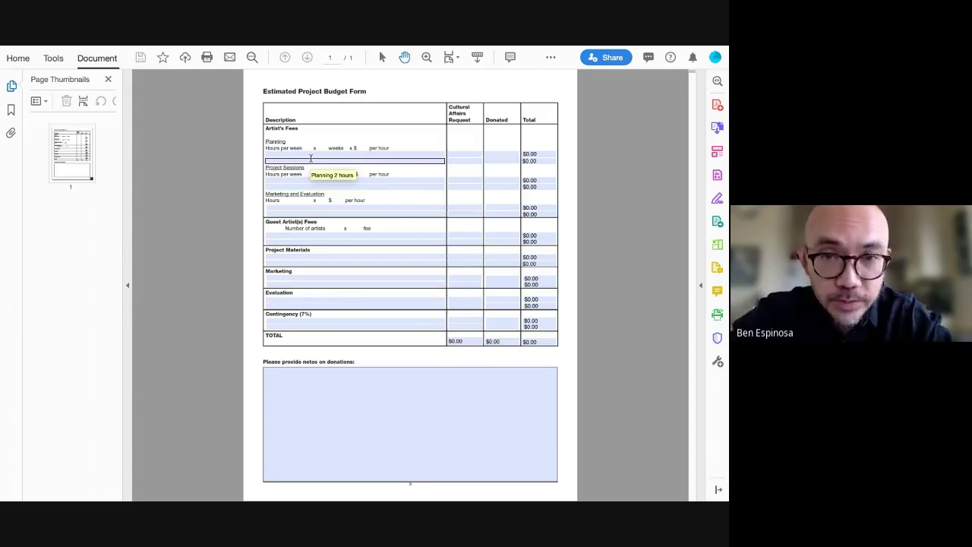
left_click(257, 234)
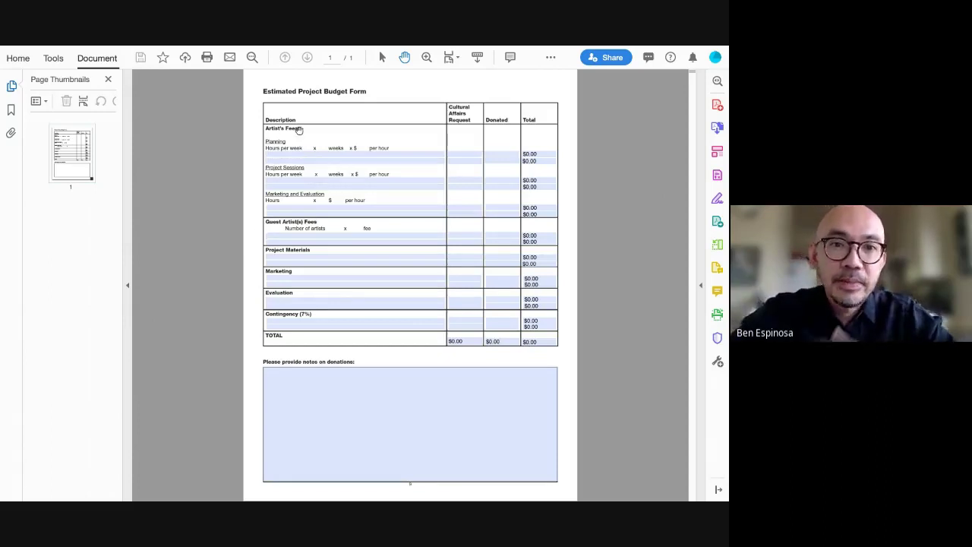